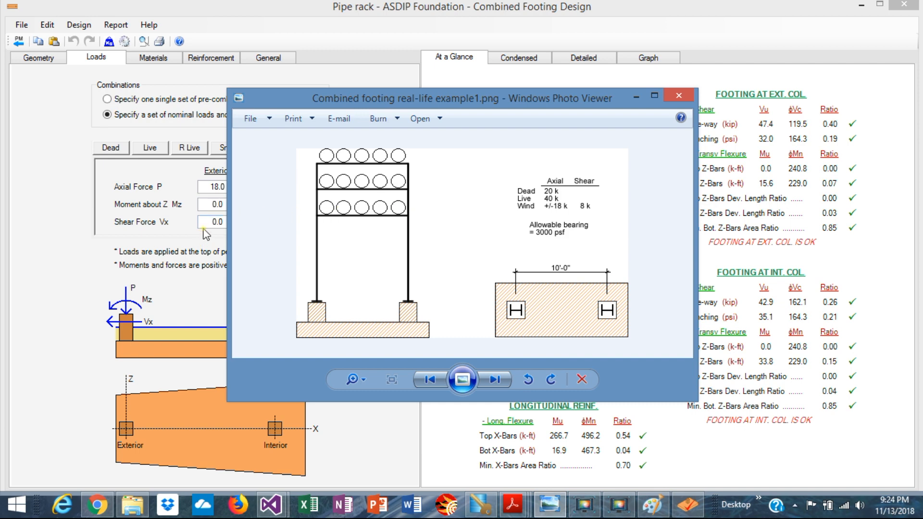
Enter an 8 kip wind shear Vx at the exterior and interior columns, then show the bearing graph beside the geometry inputs
{"action": "left_click", "coordinate": [218, 222]}
{"action": "left_click", "coordinate": [222, 222]}
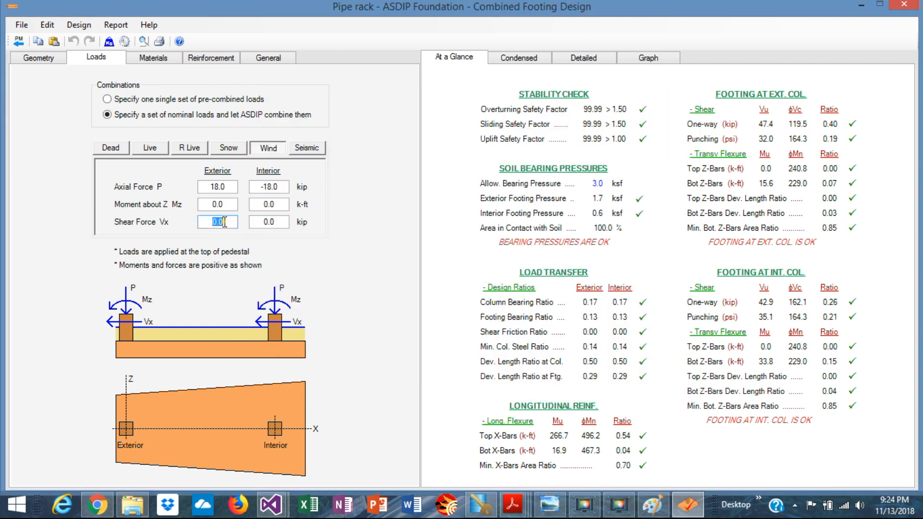
{"action": "type", "text": "8"}
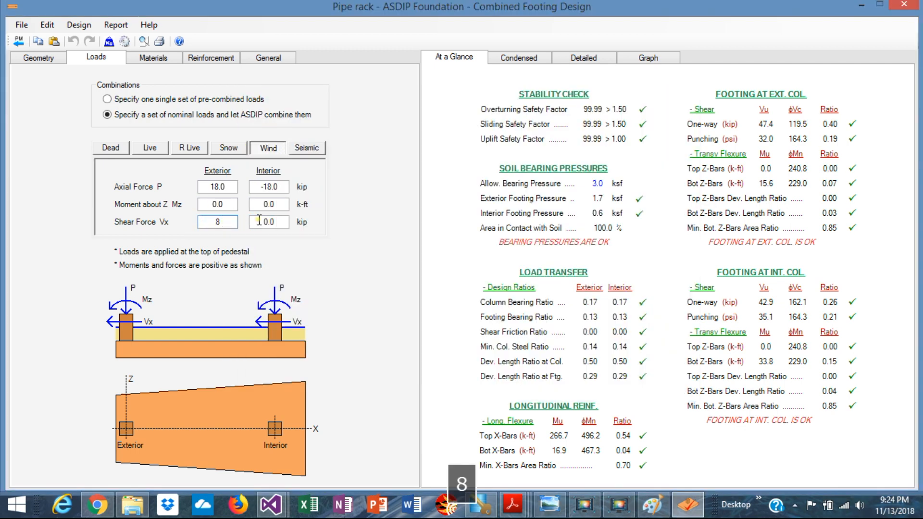
{"action": "left_click", "coordinate": [277, 222]}
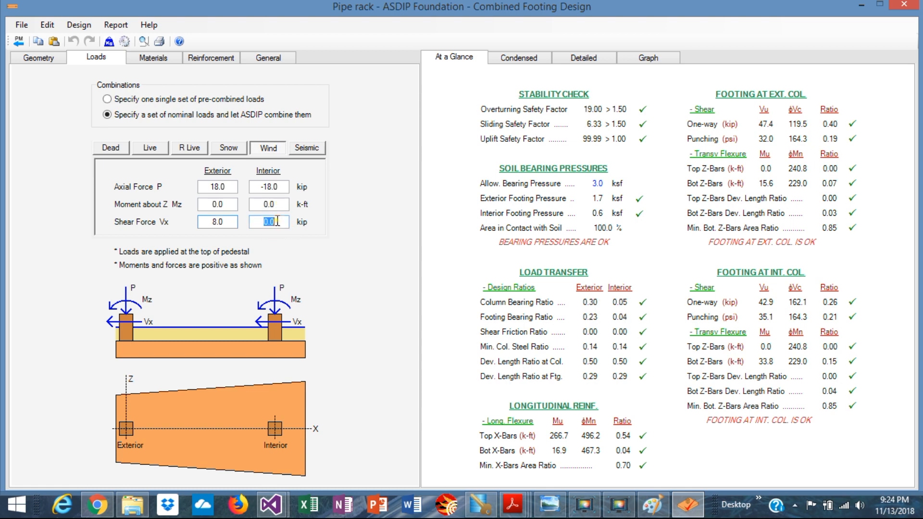
{"action": "type", "text": "8"}
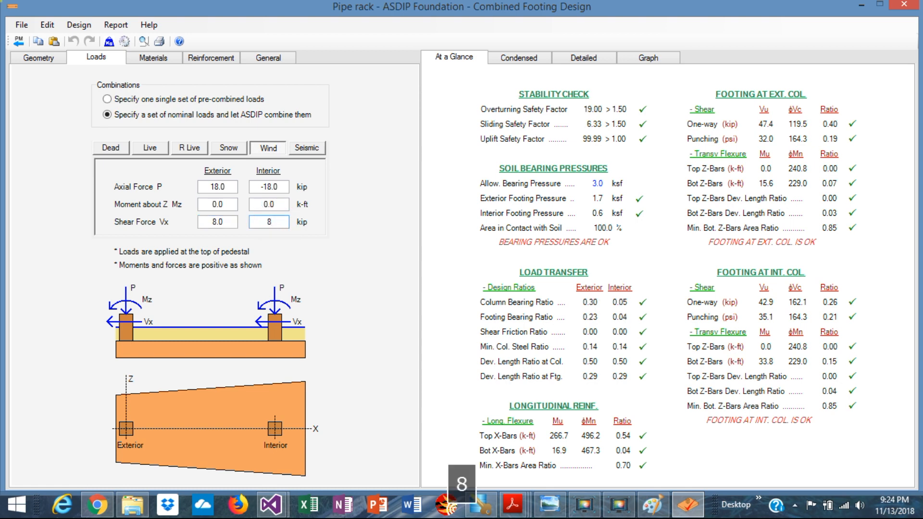
{"action": "key", "text": "Return"}
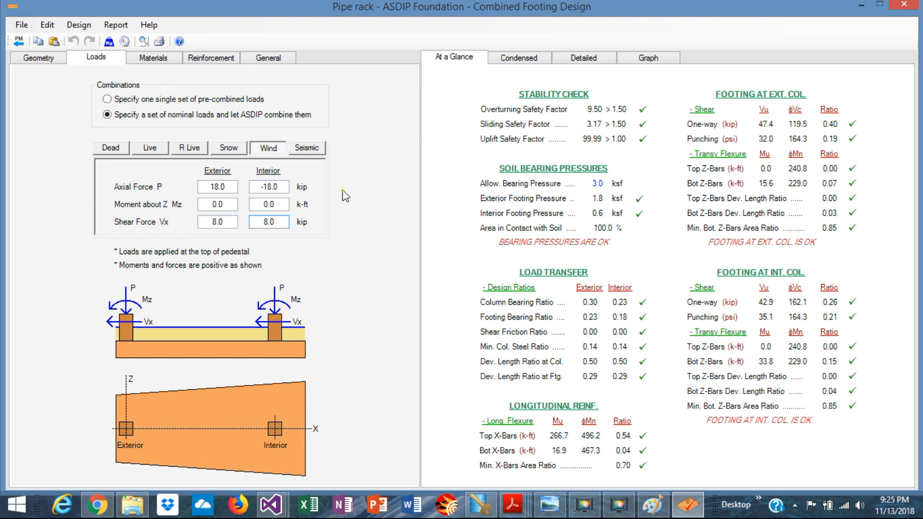
{"action": "left_click", "coordinate": [643, 63]}
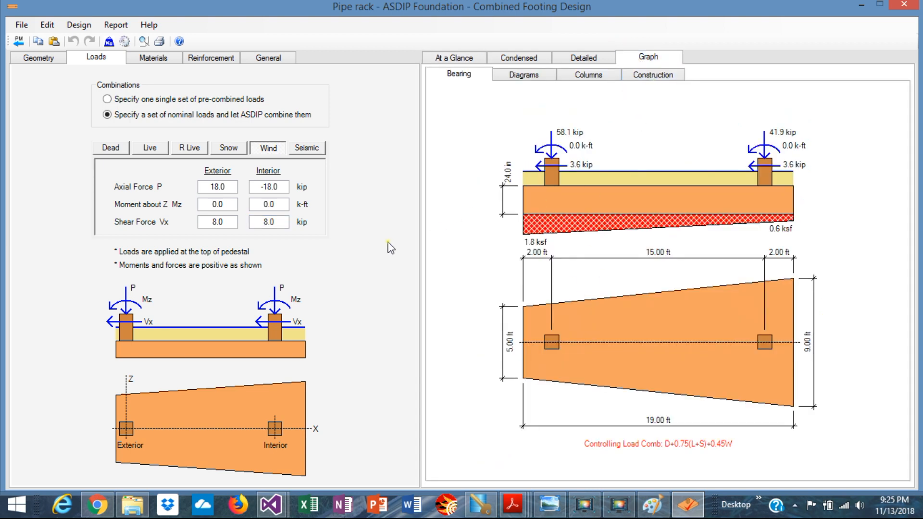
{"action": "left_click", "coordinate": [39, 58]}
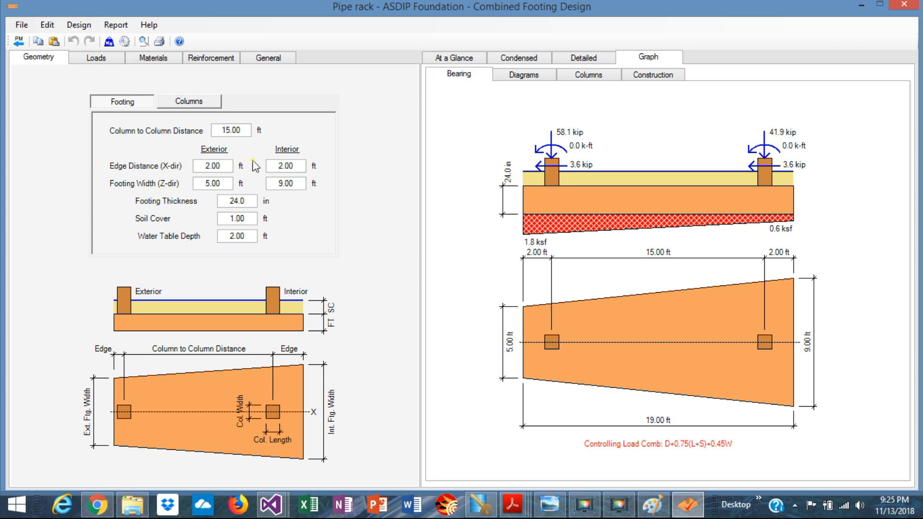
Set the column-to-column distance to 10 ft and bring up the pipe-rack reference sketch
{"action": "double_click", "coordinate": [243, 130]}
{"action": "type", "text": "10"}
{"action": "key", "text": "Return"}
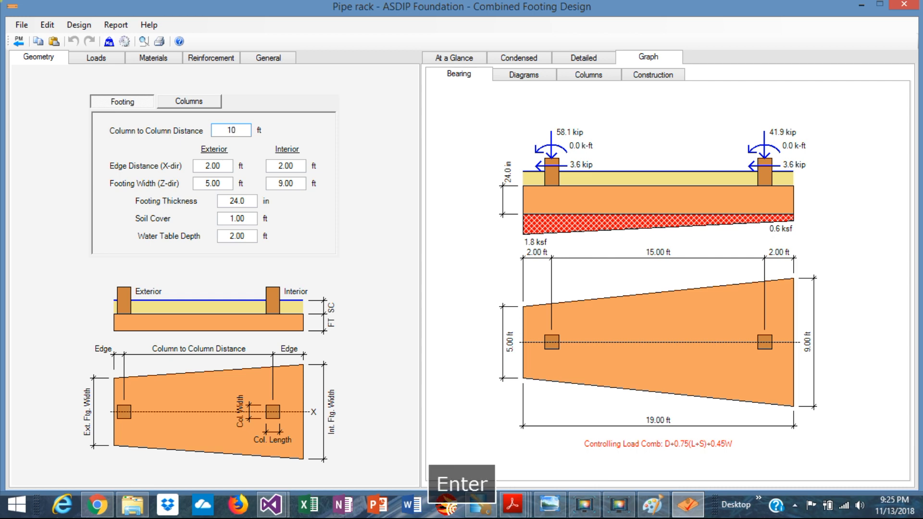
{"action": "left_click", "coordinate": [549, 505]}
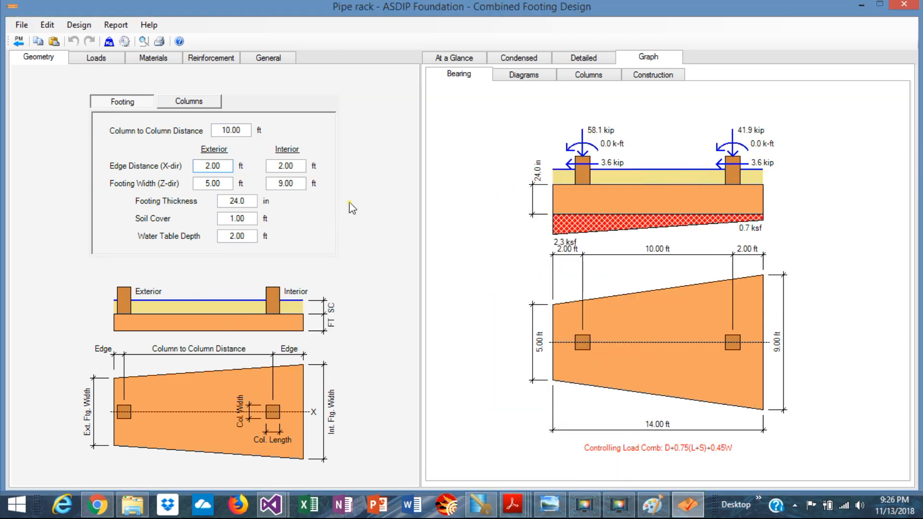
{"action": "left_click", "coordinate": [550, 505]}
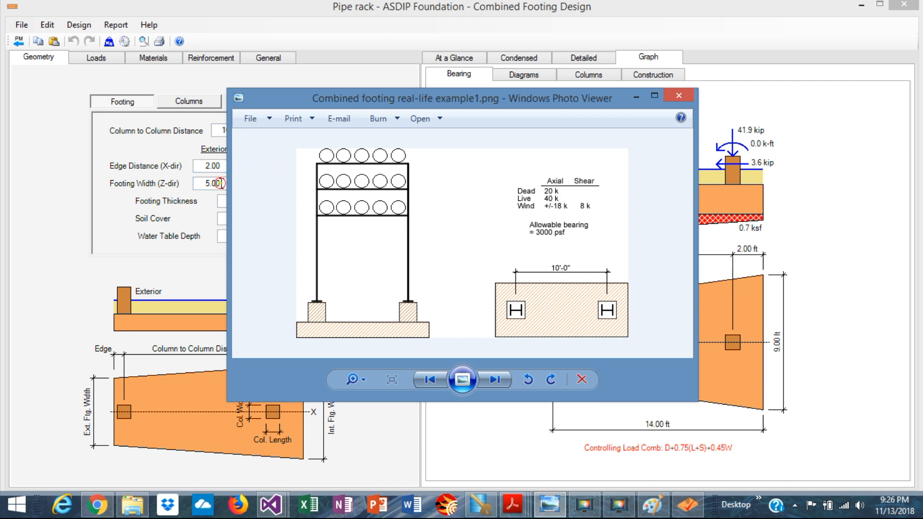
Set the interior footing width to 5 ft, recheck the reference sketch, and return to the design
{"action": "left_click", "coordinate": [220, 183]}
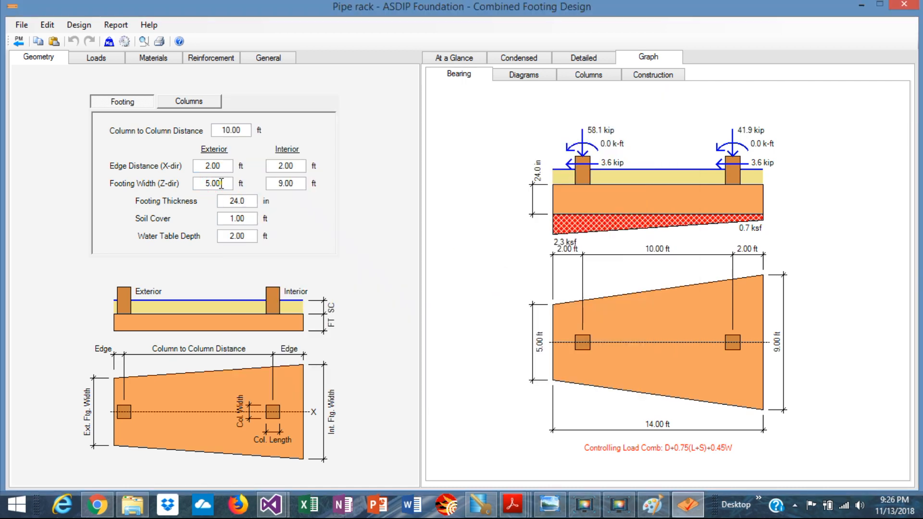
{"action": "double_click", "coordinate": [297, 181]}
{"action": "type", "text": "5"}
{"action": "key", "text": "Return"}
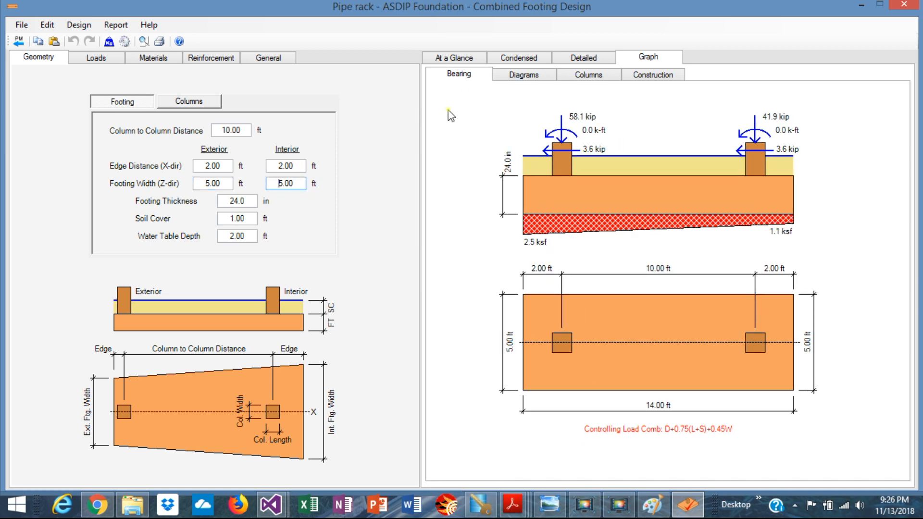
{"action": "key", "text": "Return"}
{"action": "left_click", "coordinate": [550, 505]}
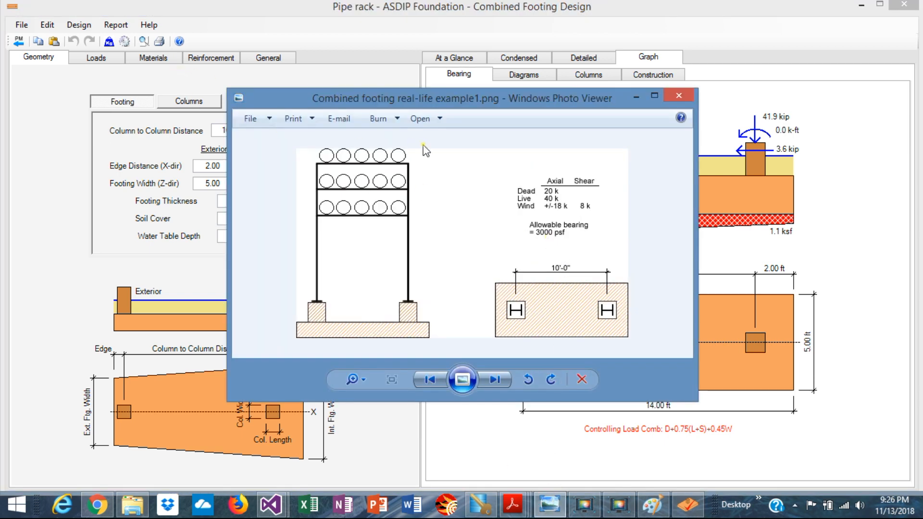
{"action": "left_click", "coordinate": [159, 75]}
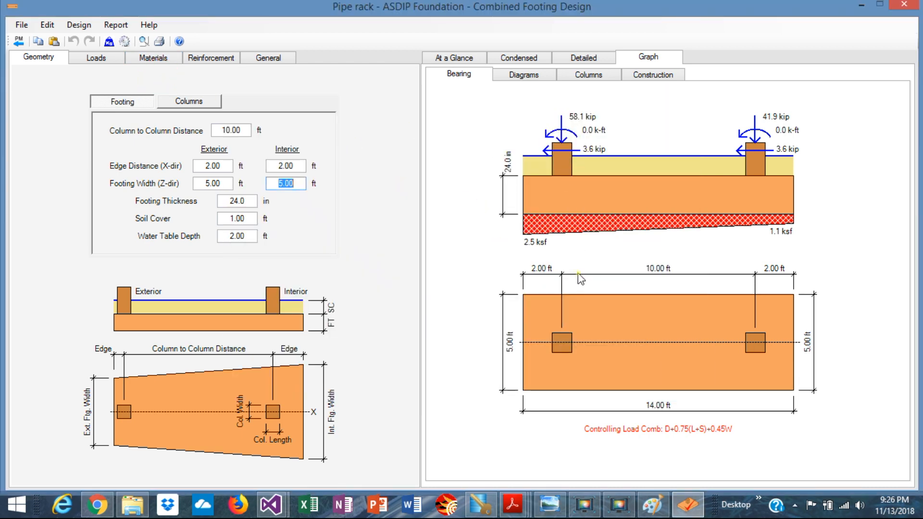
Set both the exterior and interior edge distances to 1.5 ft
{"action": "left_click", "coordinate": [299, 187]}
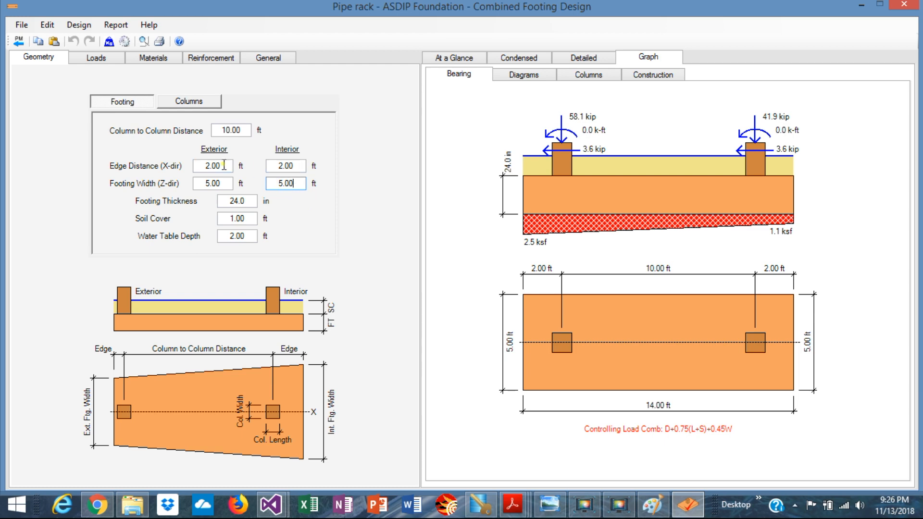
{"action": "double_click", "coordinate": [224, 166]}
{"action": "type", "text": "1.5"}
{"action": "key", "text": "Return"}
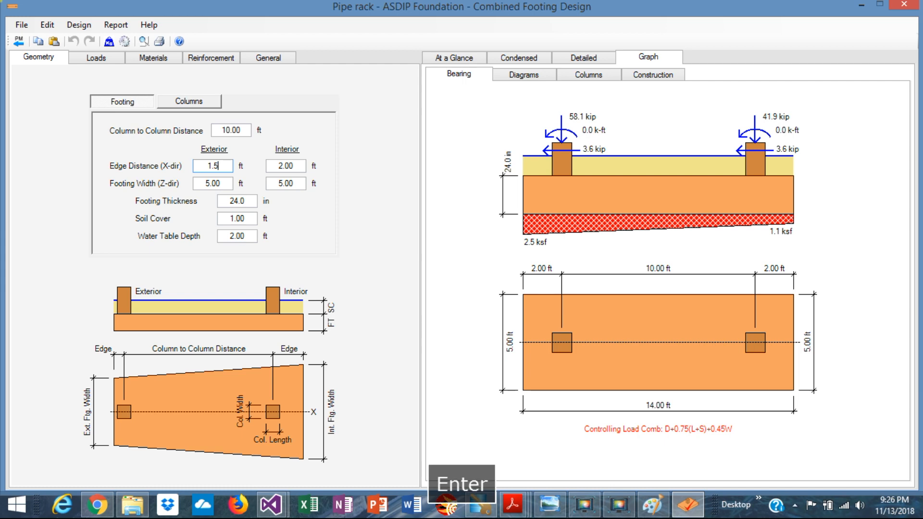
{"action": "double_click", "coordinate": [294, 166]}
{"action": "type", "text": "1"}
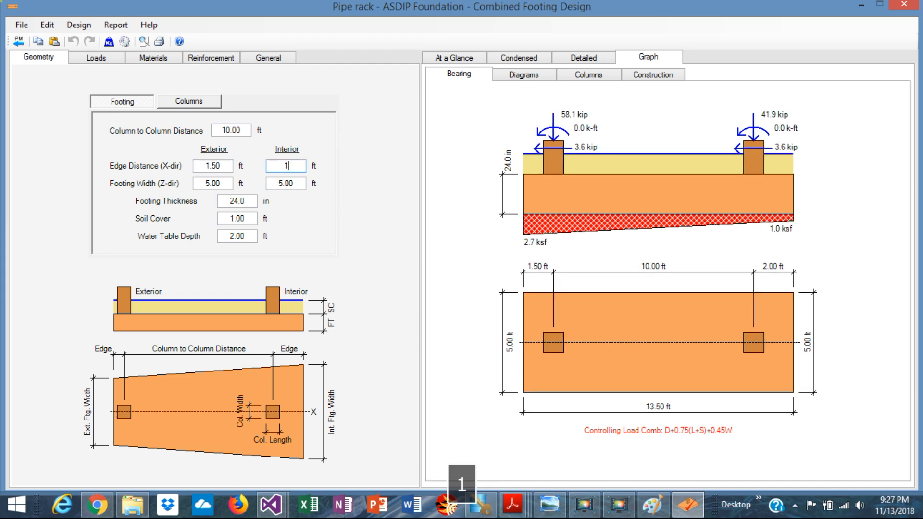
{"action": "type", "text": ".5"}
{"action": "key", "text": "Return"}
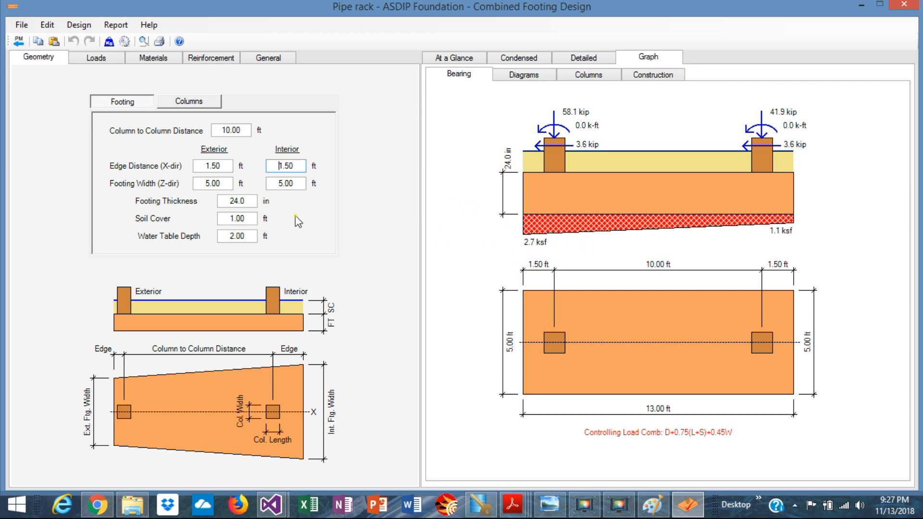
{"action": "left_click", "coordinate": [244, 201]}
Set the footing thickness to 18 in
{"action": "double_click", "coordinate": [247, 200]}
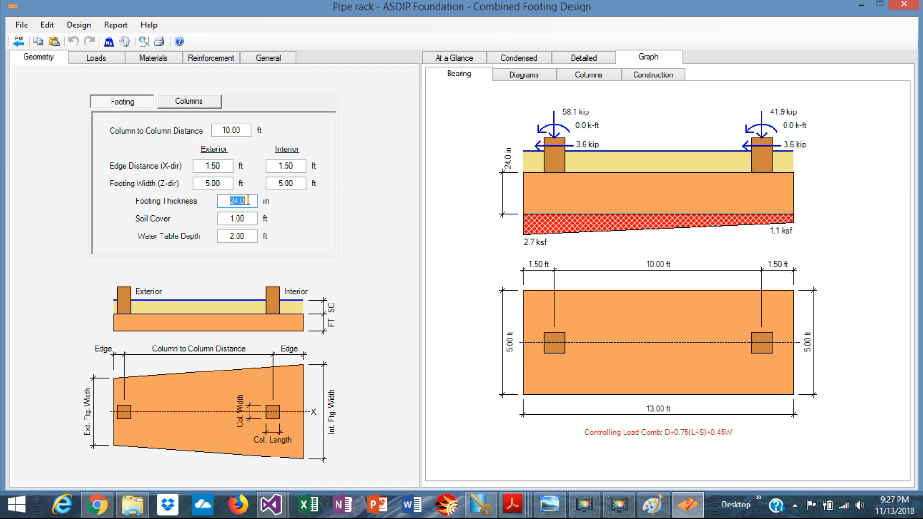
{"action": "type", "text": "18"}
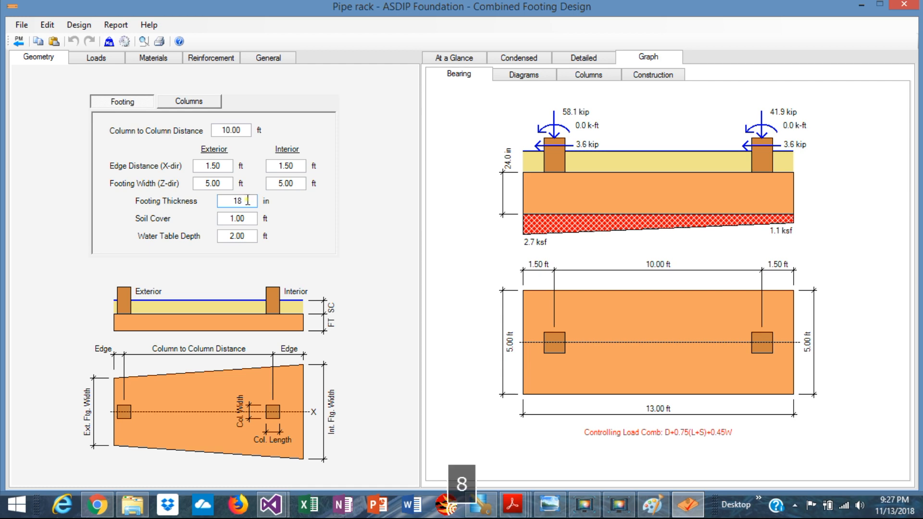
{"action": "key", "text": "Return"}
Set the water table depth to 4 ft
{"action": "left_click", "coordinate": [248, 237]}
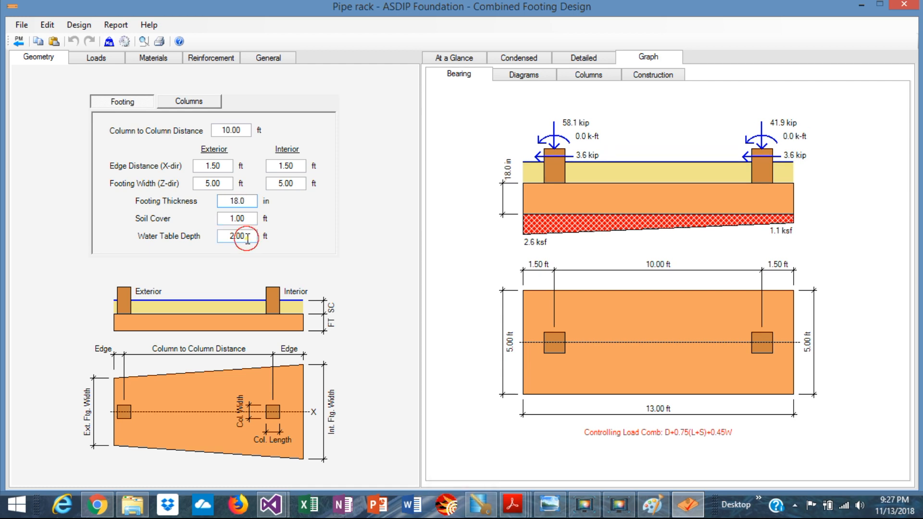
{"action": "double_click", "coordinate": [254, 236]}
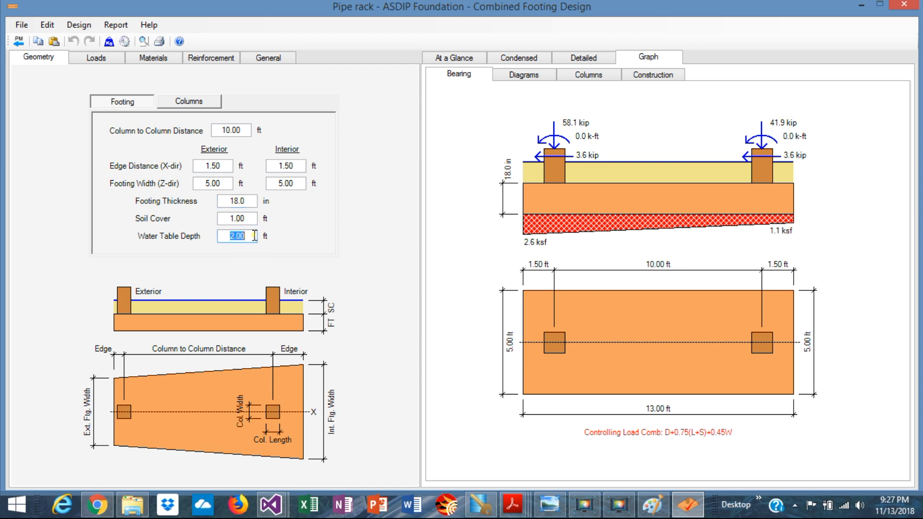
{"action": "type", "text": "4"}
{"action": "key", "text": "Return"}
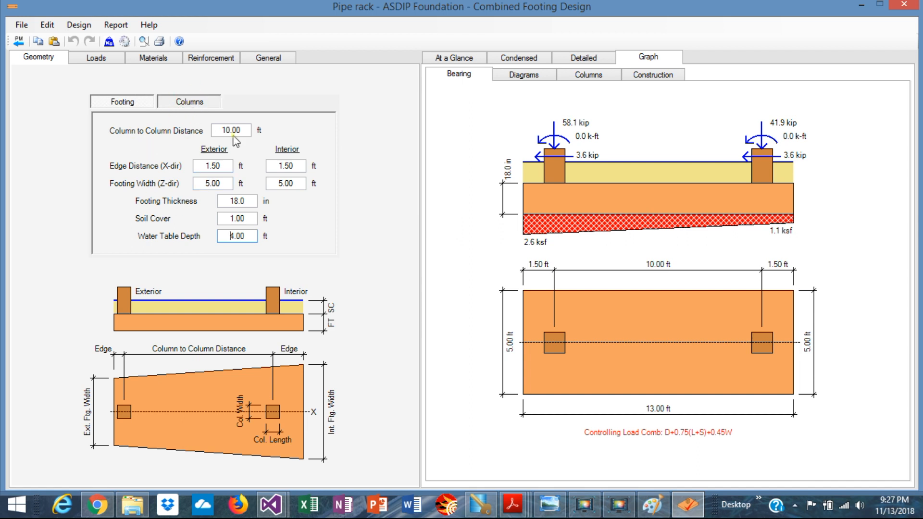
On the Columns inputs, set both exterior and interior column lengths to 18 in
{"action": "left_click", "coordinate": [188, 102]}
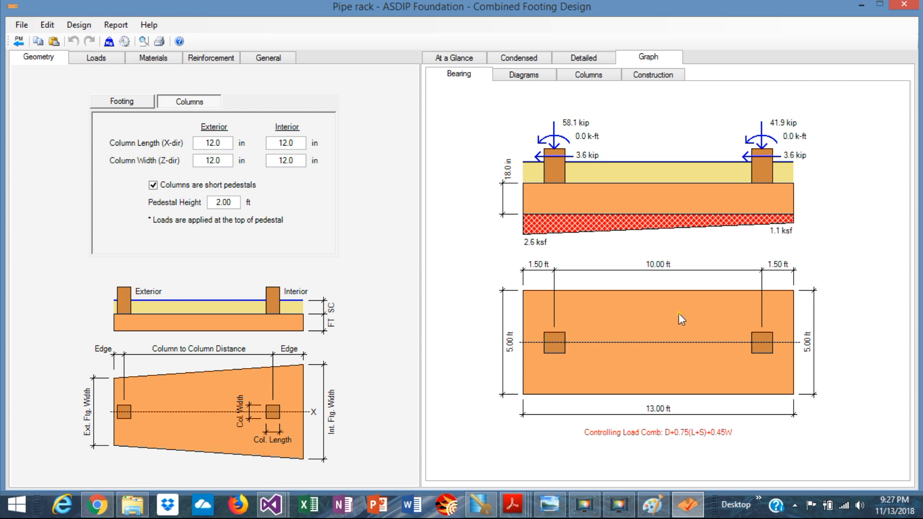
{"action": "double_click", "coordinate": [225, 145]}
{"action": "type", "text": "18"}
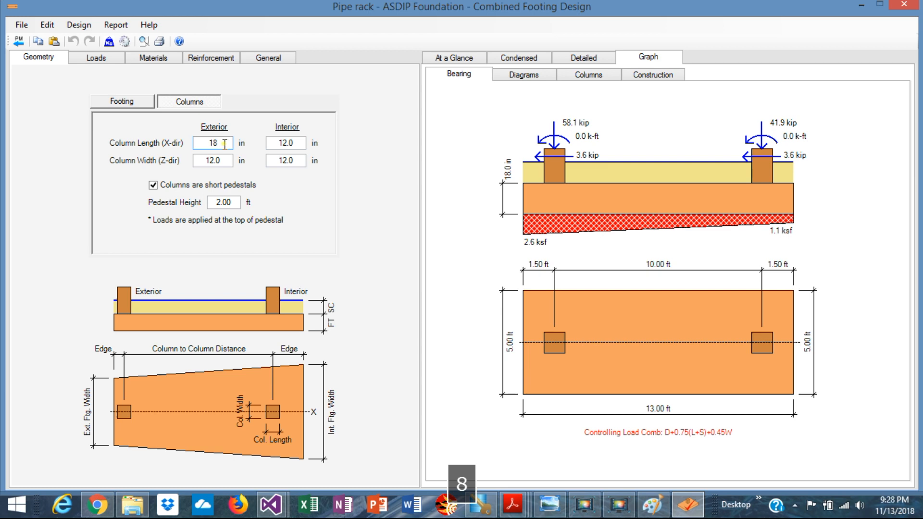
{"action": "double_click", "coordinate": [299, 143]}
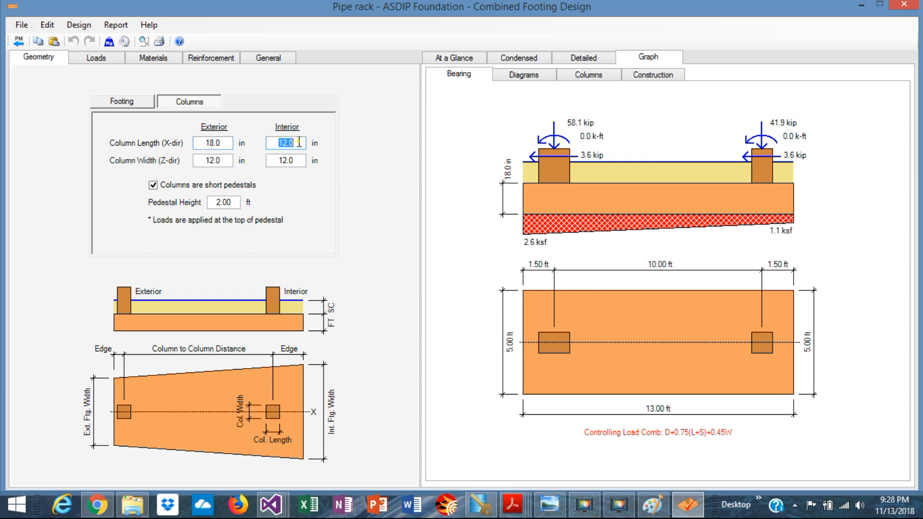
{"action": "type", "text": "18"}
{"action": "key", "text": "Return"}
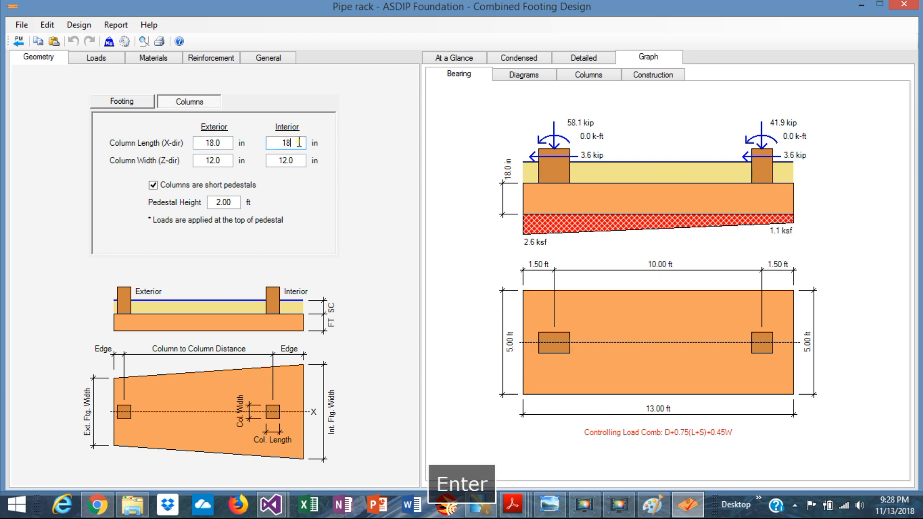
Set both exterior and interior column widths to 18 in, replacing the interior's 12.0
{"action": "left_click", "coordinate": [224, 161]}
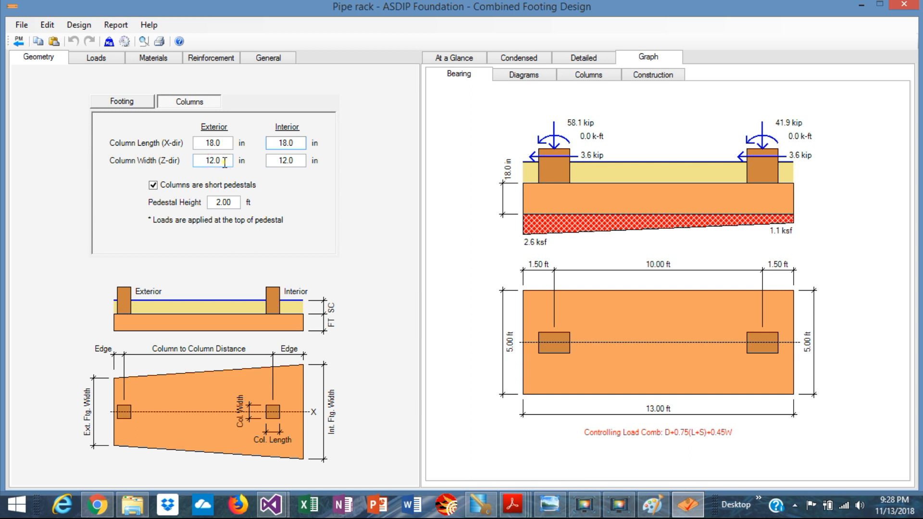
{"action": "double_click", "coordinate": [224, 161]}
{"action": "type", "text": "18"}
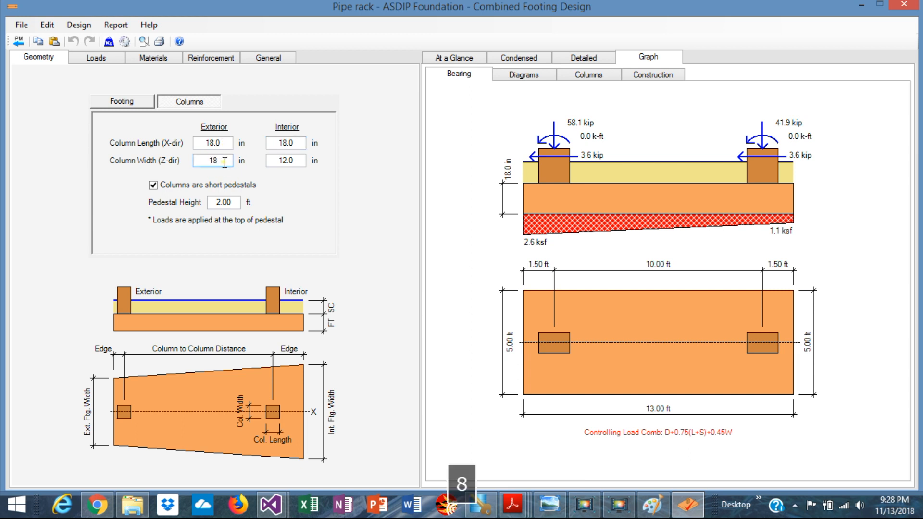
{"action": "key", "text": "Return"}
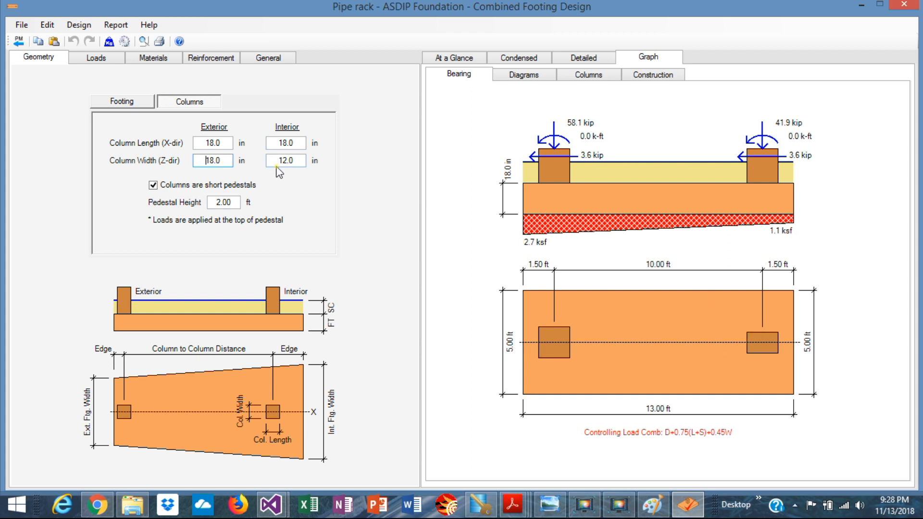
{"action": "left_click", "coordinate": [295, 161]}
{"action": "type", "text": "18"}
{"action": "key", "text": "Return"}
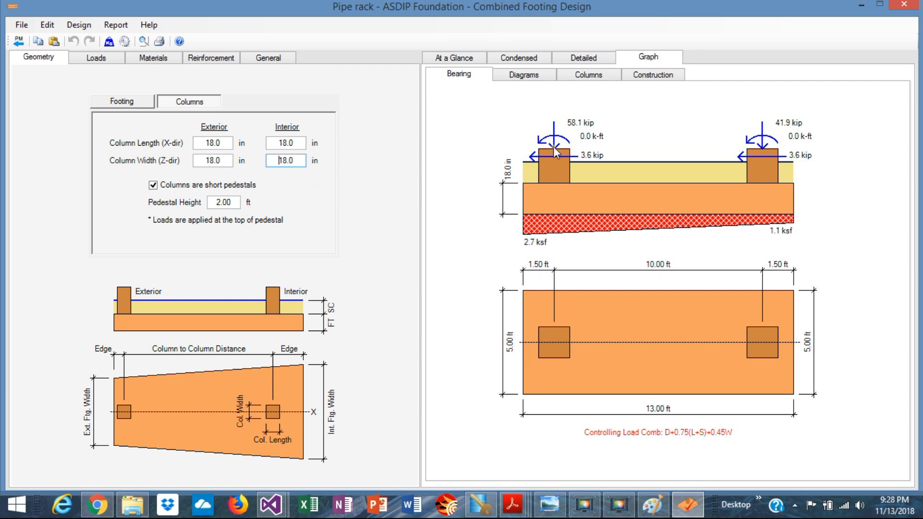
{"action": "left_click", "coordinate": [550, 505]}
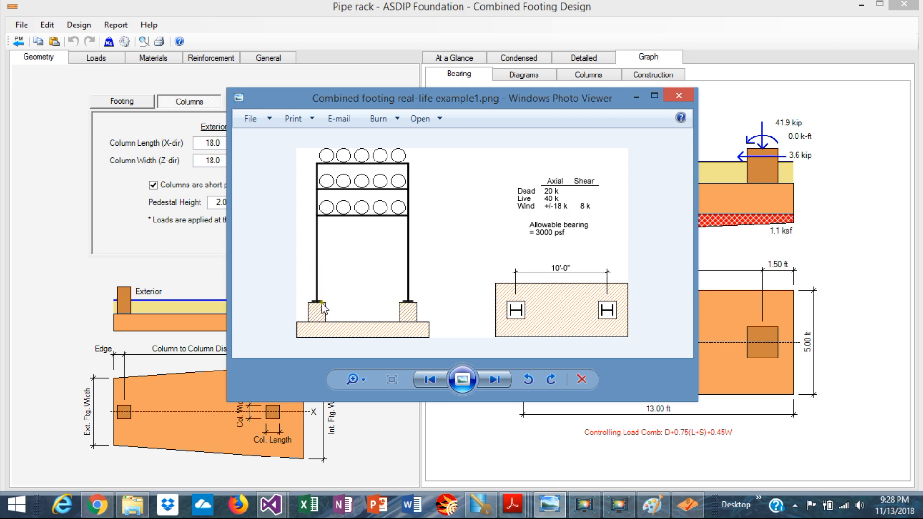
{"action": "left_click", "coordinate": [185, 252]}
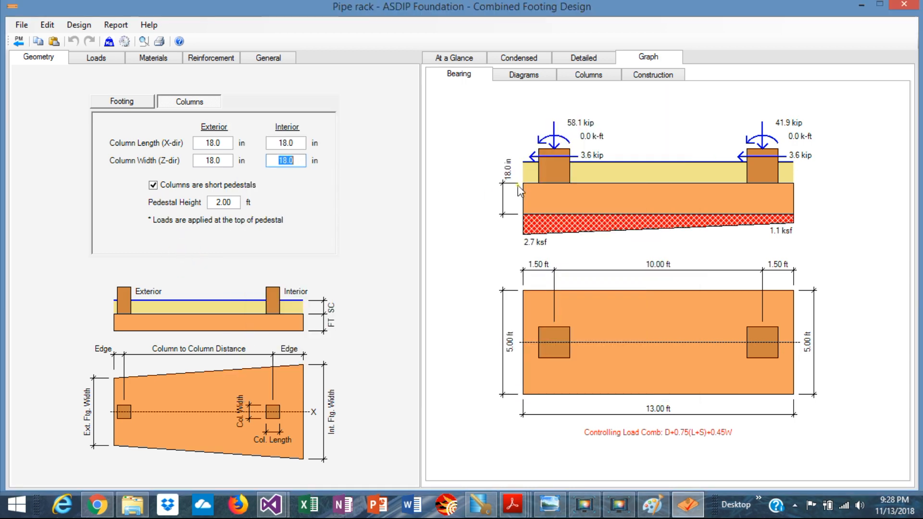
{"action": "left_click", "coordinate": [305, 161]}
Review the loads, footing materials and column concrete strength, then display the reinforcement inputs
{"action": "left_click", "coordinate": [105, 60]}
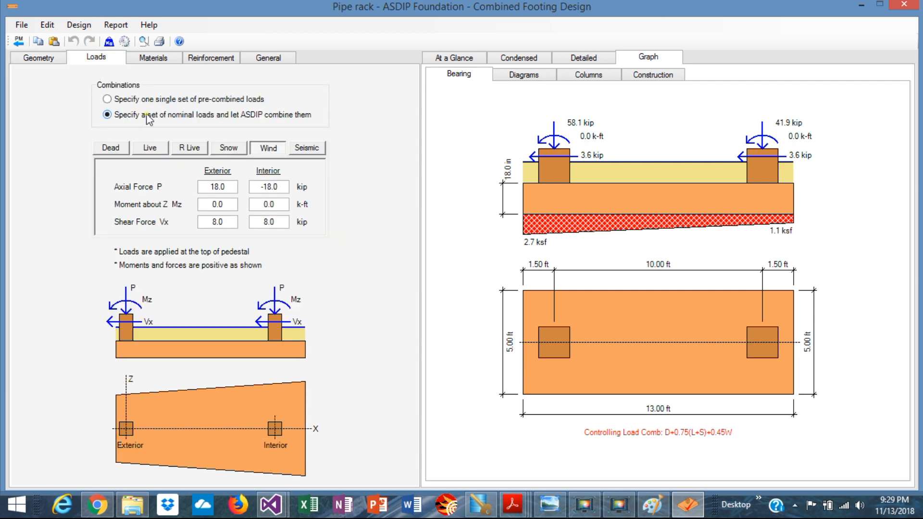
{"action": "left_click", "coordinate": [154, 59]}
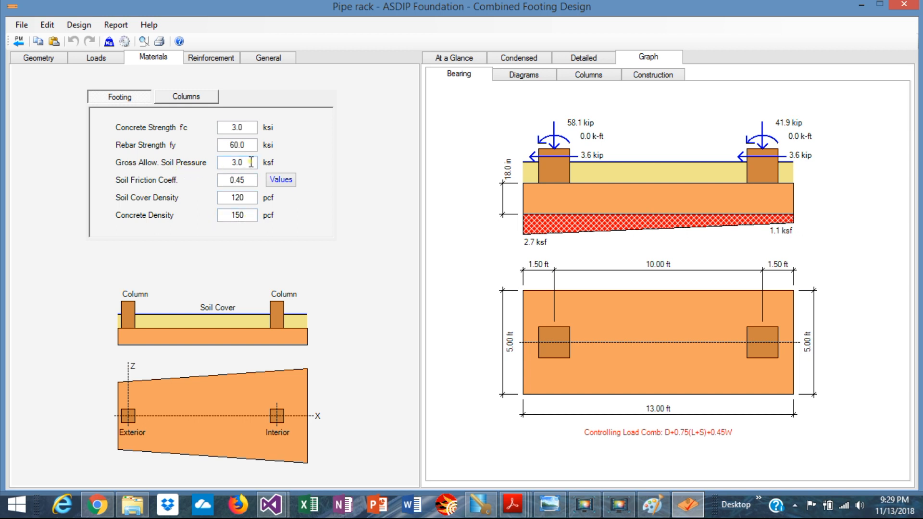
{"action": "left_click", "coordinate": [191, 95]}
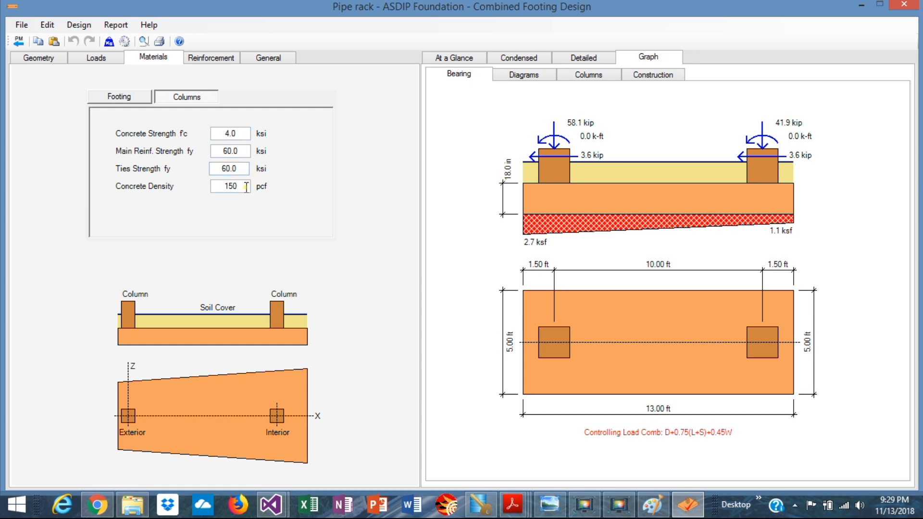
{"action": "left_click", "coordinate": [211, 62]}
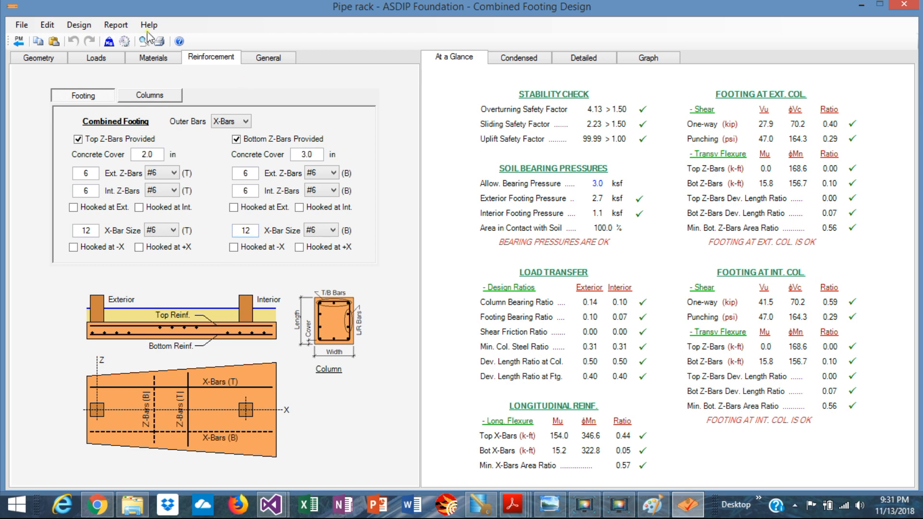
Change the footing thickness from 18.0 to 16 in and view the bearing graph
{"action": "left_click", "coordinate": [37, 57]}
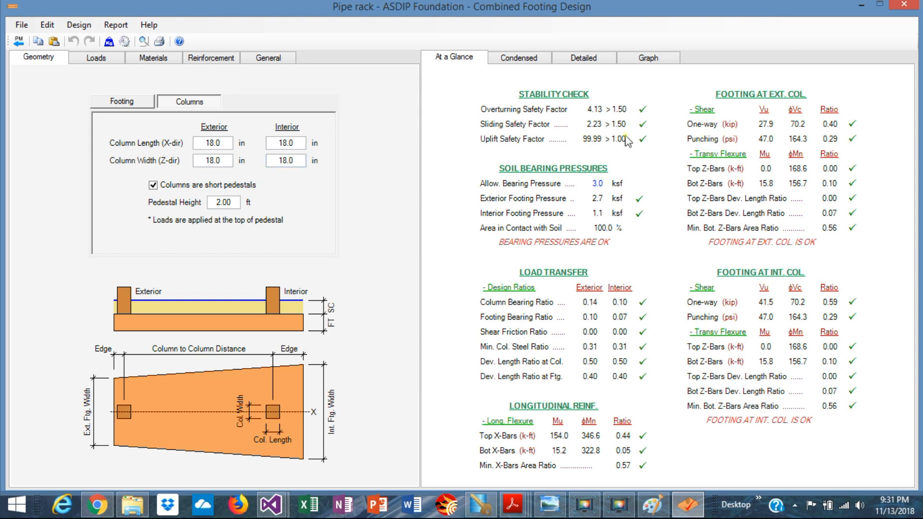
{"action": "left_click", "coordinate": [120, 102]}
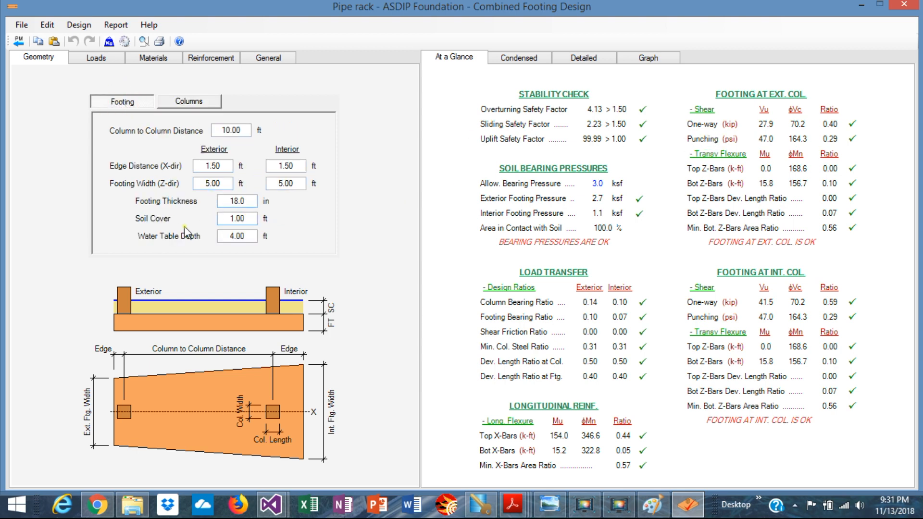
{"action": "double_click", "coordinate": [253, 198]}
{"action": "type", "text": "16"}
{"action": "key", "text": "Return"}
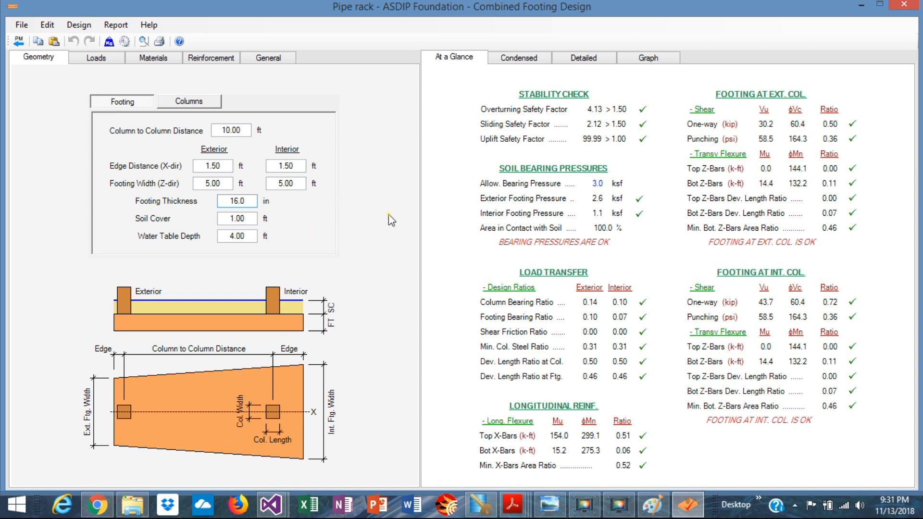
{"action": "left_click", "coordinate": [651, 57]}
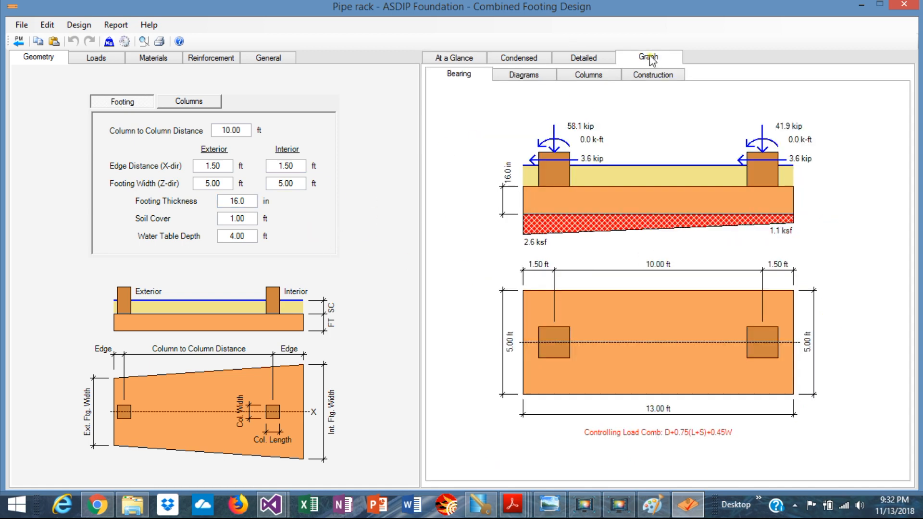
Check the shear/moment diagrams, design summary and reinforcement construction drawing, ending on At a Glance
{"action": "left_click", "coordinate": [523, 77]}
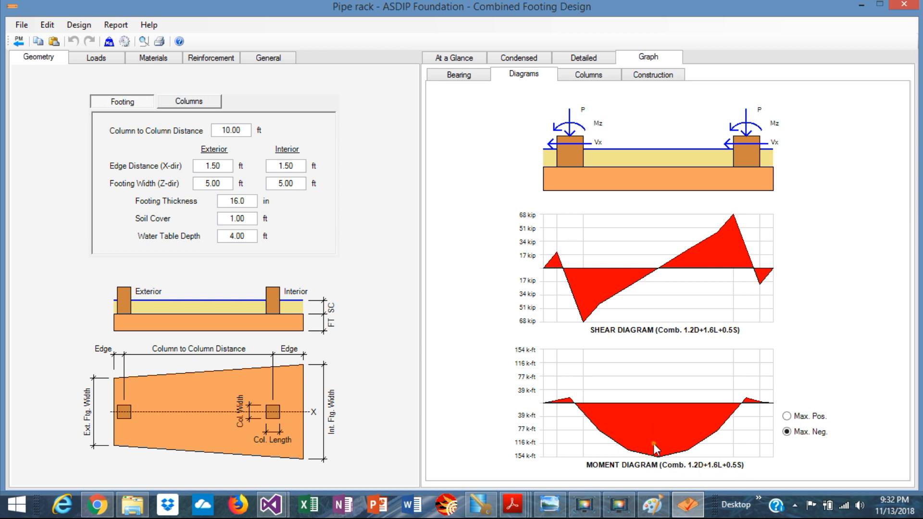
{"action": "left_click", "coordinate": [457, 60]}
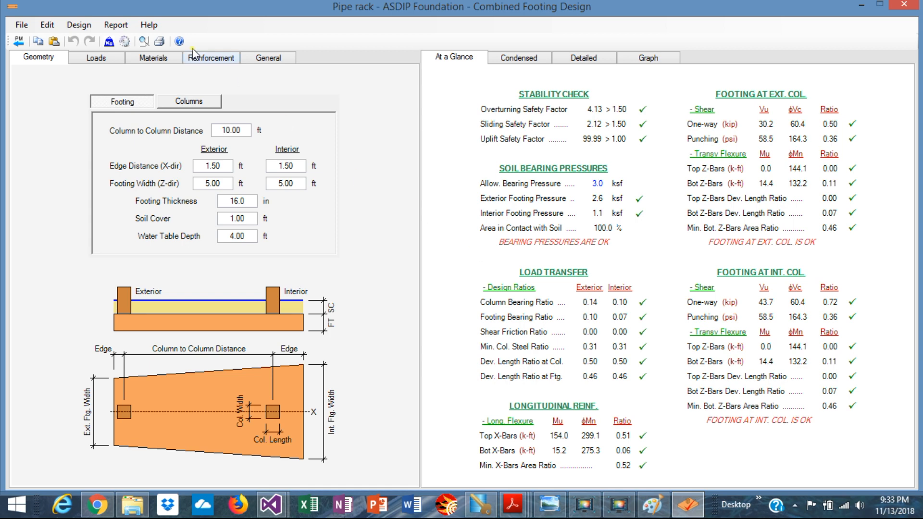
{"action": "left_click", "coordinate": [214, 61]}
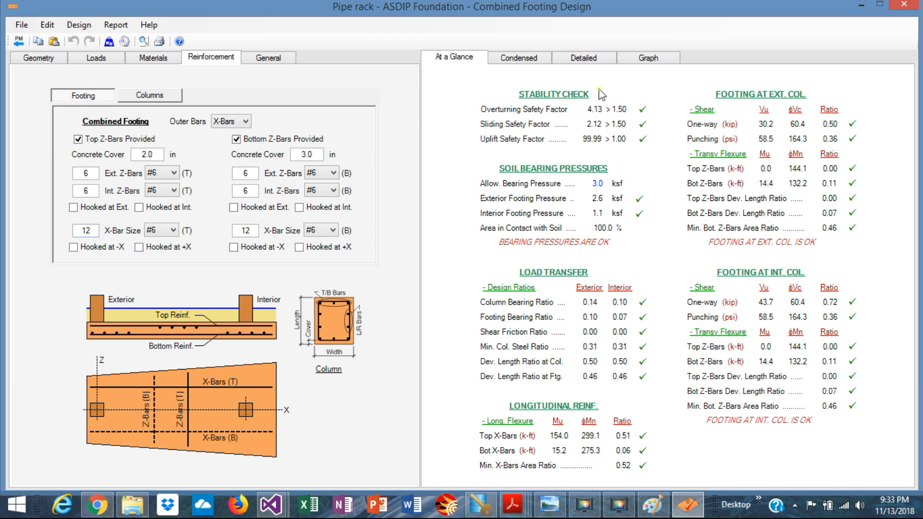
{"action": "left_click", "coordinate": [647, 62]}
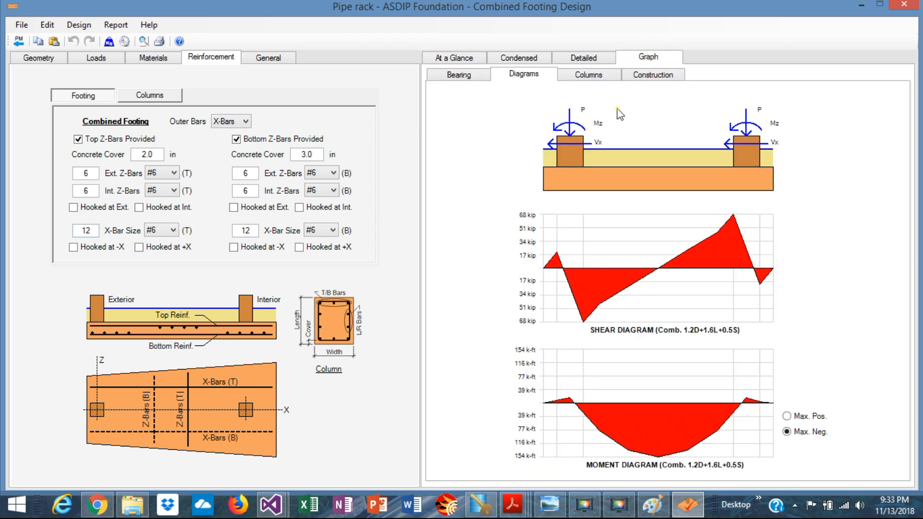
{"action": "left_click", "coordinate": [656, 80]}
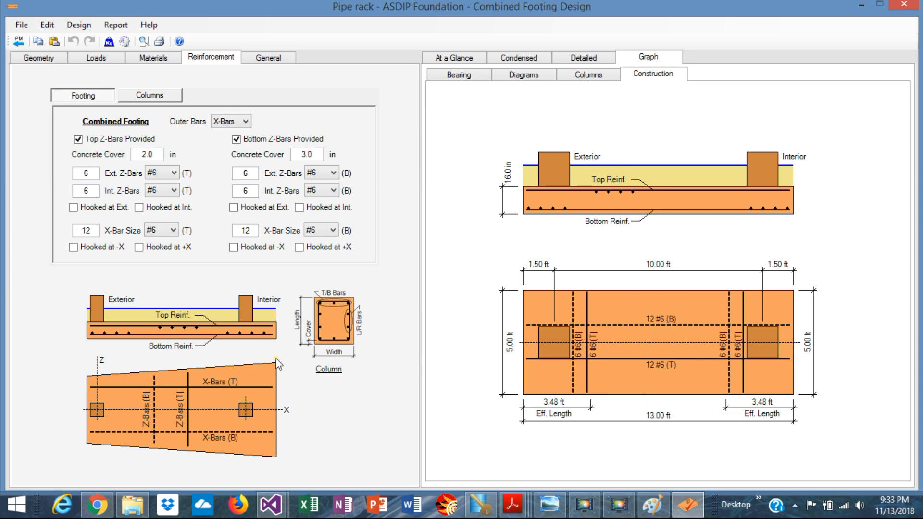
{"action": "left_click", "coordinate": [455, 61]}
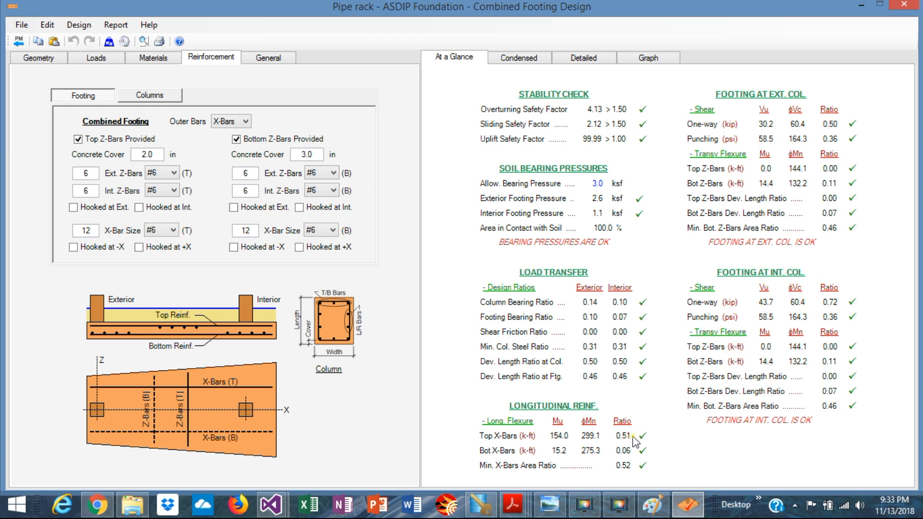
Reduce the top and bottom X-bars from 12 to 7 each, correcting a mistyped 6 for the top
{"action": "double_click", "coordinate": [96, 232]}
{"action": "type", "text": "6"}
{"action": "key", "text": "Return"}
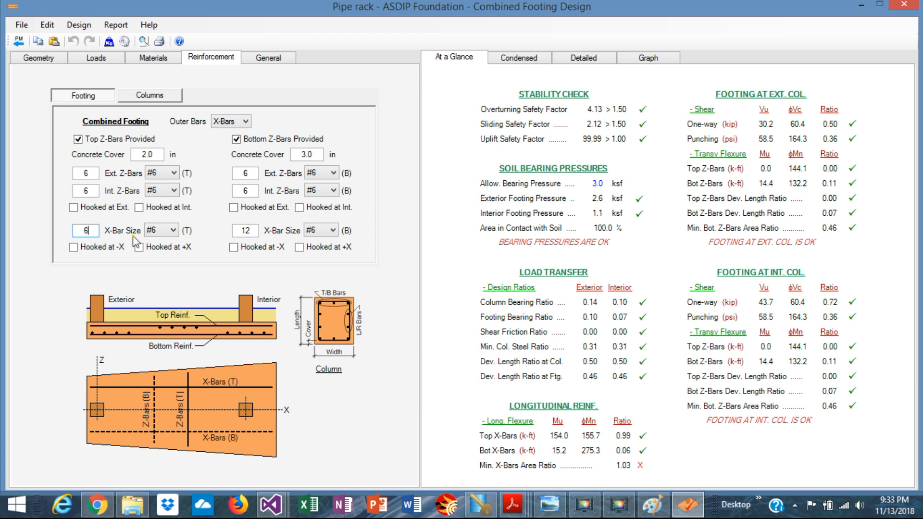
{"action": "key", "text": "BackSpace"}
{"action": "type", "text": "7"}
{"action": "key", "text": "Return"}
{"action": "double_click", "coordinate": [254, 230]}
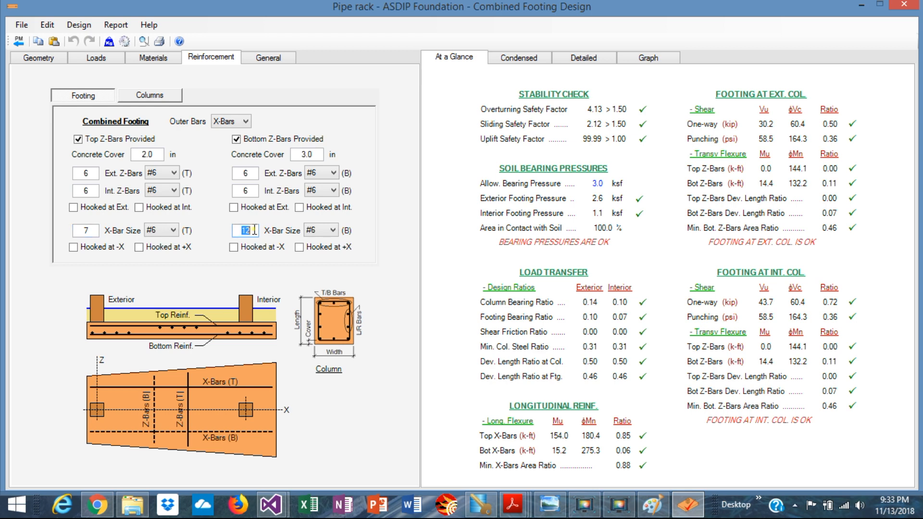
{"action": "type", "text": "7"}
{"action": "key", "text": "Return"}
Change the exterior and interior top and bottom Z-bars from #6 to #5 and show the construction drawing
{"action": "left_click", "coordinate": [174, 174]}
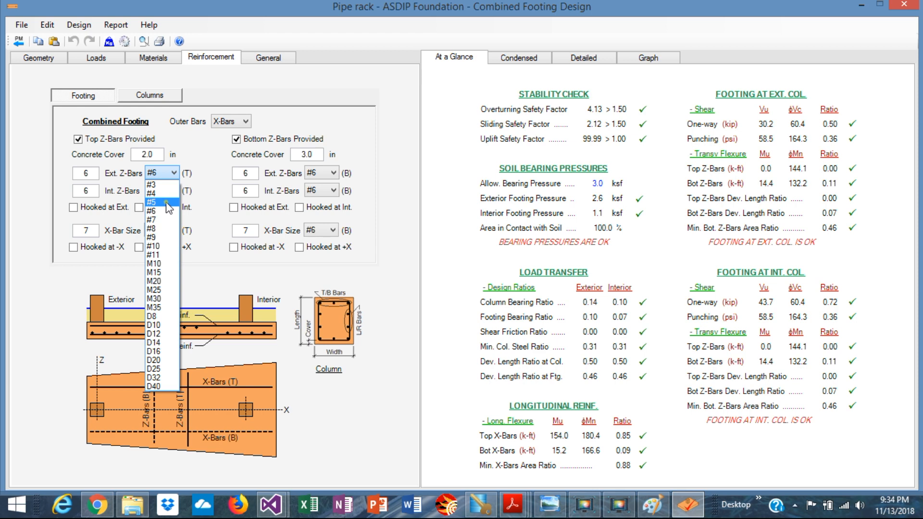
{"action": "left_click", "coordinate": [167, 203]}
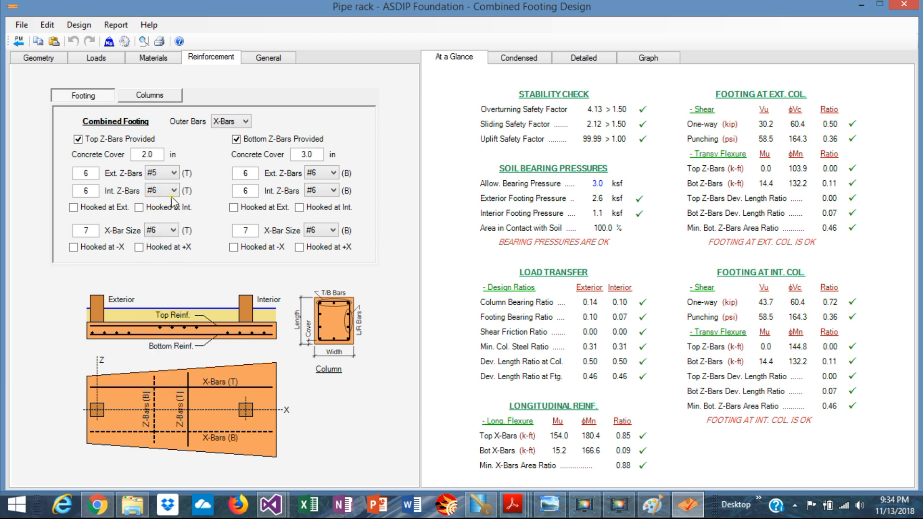
{"action": "left_click", "coordinate": [174, 191]}
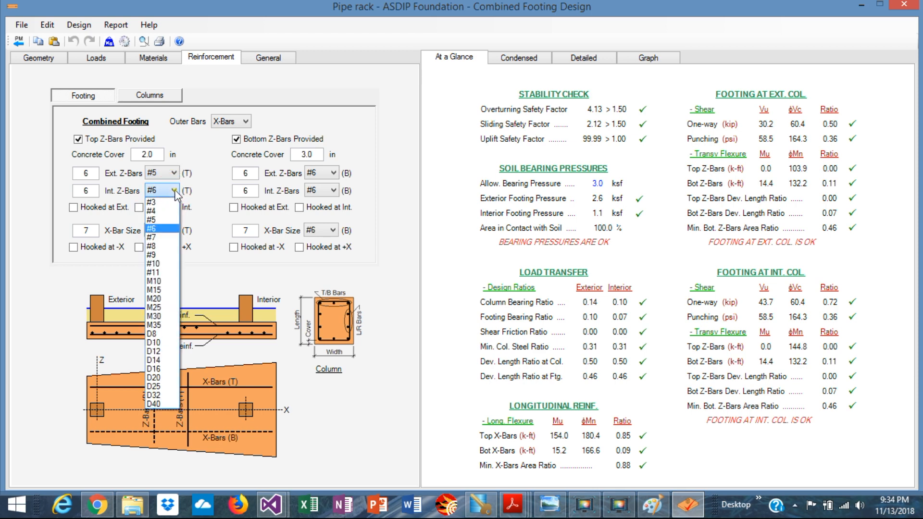
{"action": "left_click", "coordinate": [154, 220]}
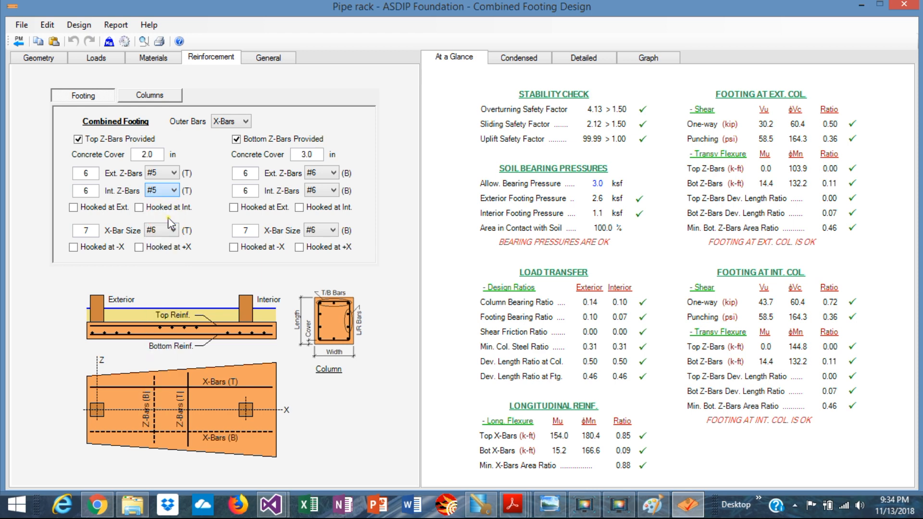
{"action": "left_click", "coordinate": [334, 174]}
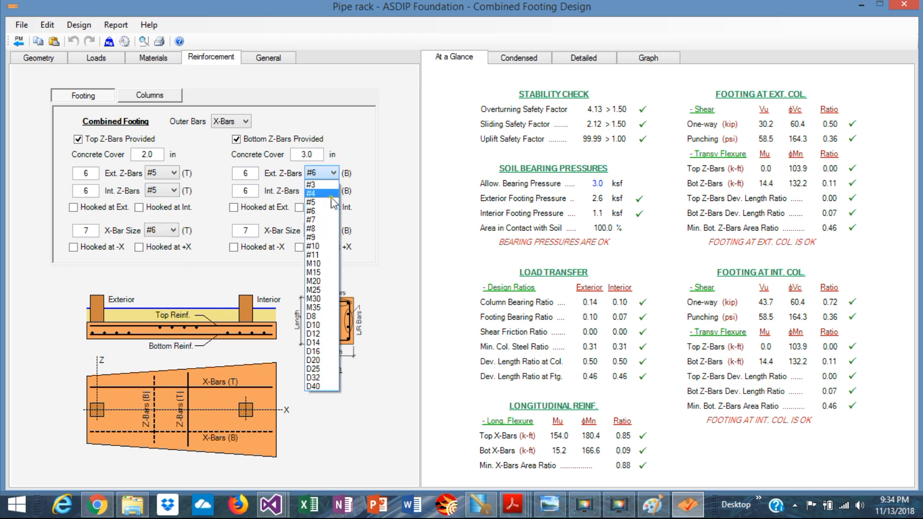
{"action": "left_click", "coordinate": [329, 206]}
{"action": "left_click", "coordinate": [334, 191]}
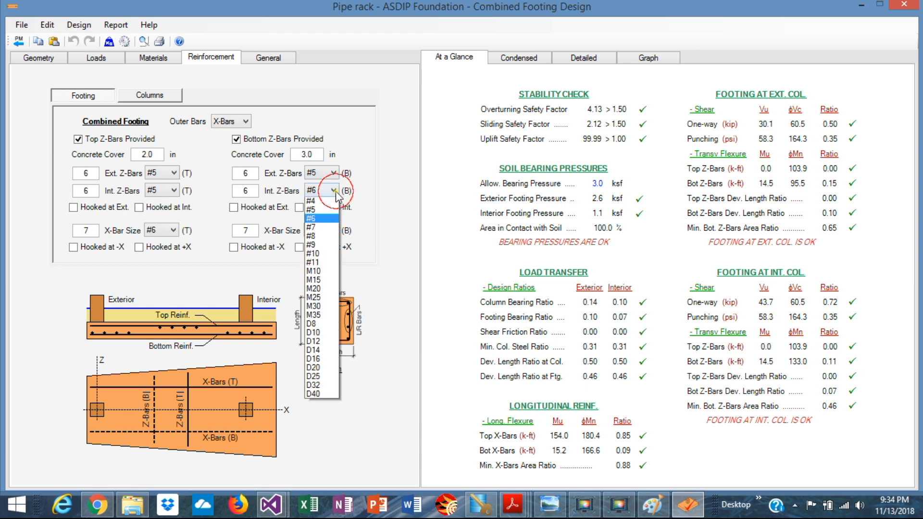
{"action": "left_click", "coordinate": [324, 220]}
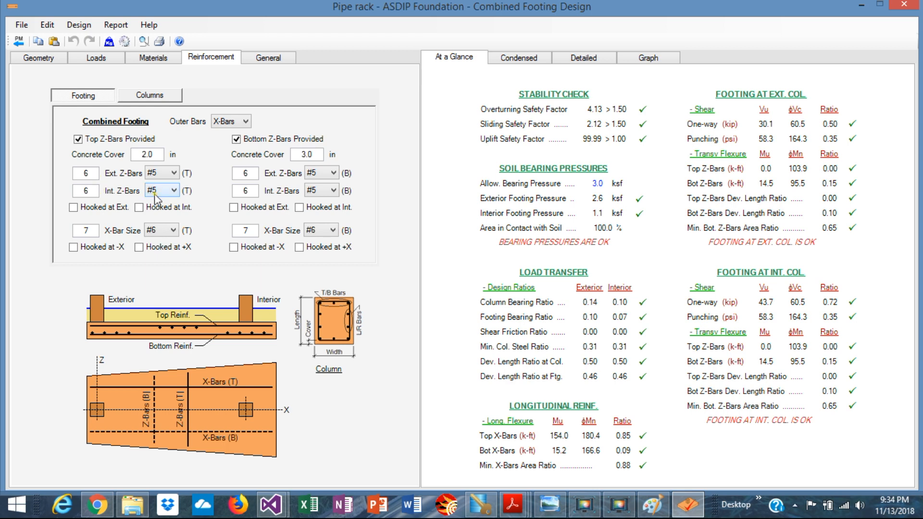
{"action": "left_click", "coordinate": [647, 59]}
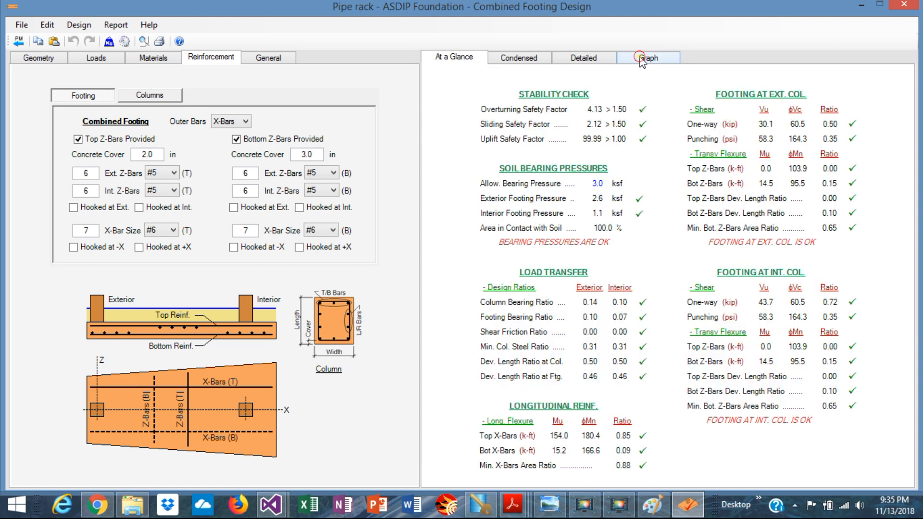
Check the bearing pressure diagram, then reduce the exterior and interior footing widths from 5.00 to 4.5 ft
{"action": "left_click", "coordinate": [645, 57]}
{"action": "left_click", "coordinate": [458, 76]}
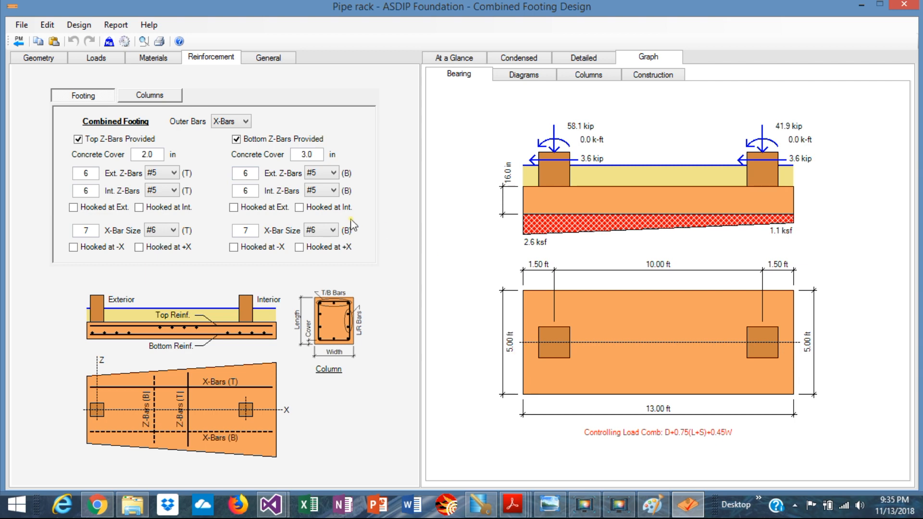
{"action": "left_click", "coordinate": [50, 62]}
{"action": "double_click", "coordinate": [223, 184]}
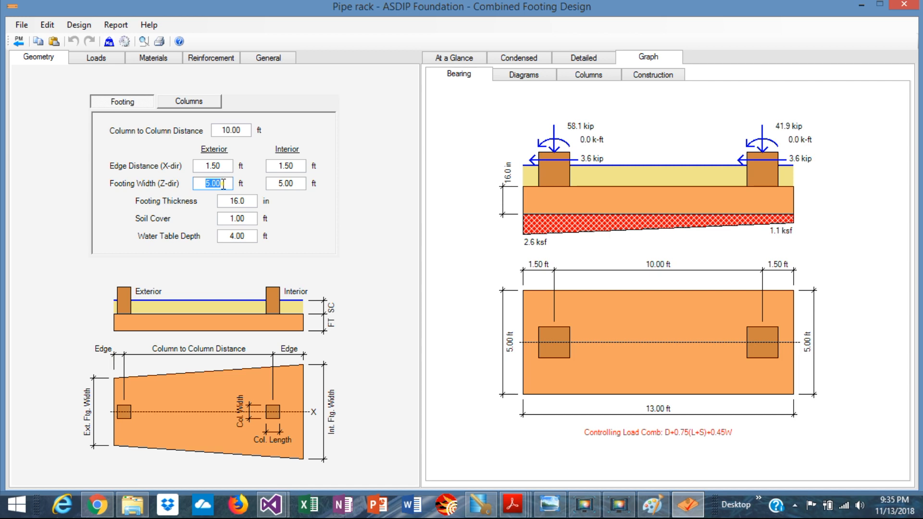
{"action": "type", "text": "4.5"}
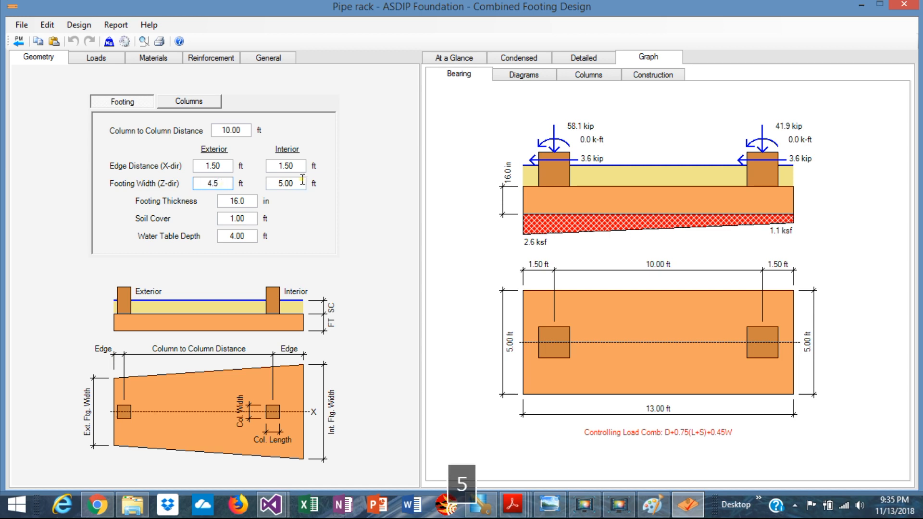
{"action": "double_click", "coordinate": [301, 183]}
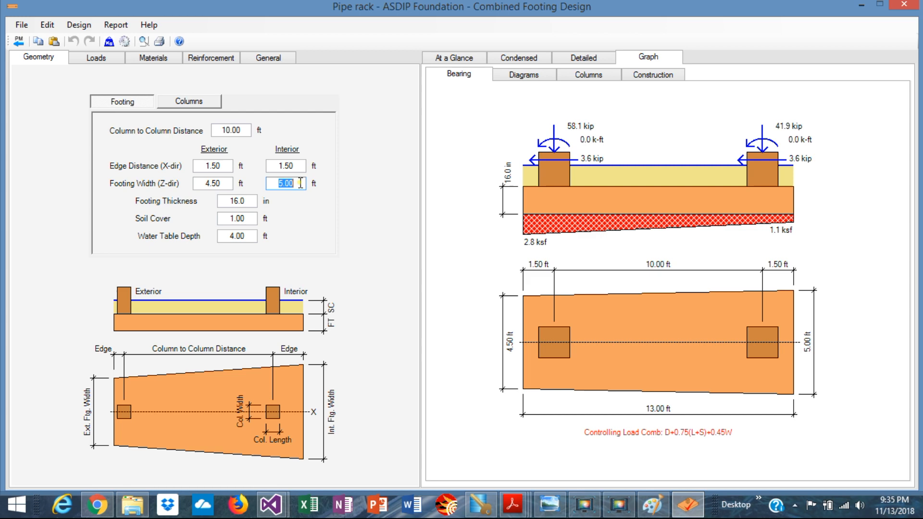
{"action": "type", "text": "4.5"}
{"action": "key", "text": "Return"}
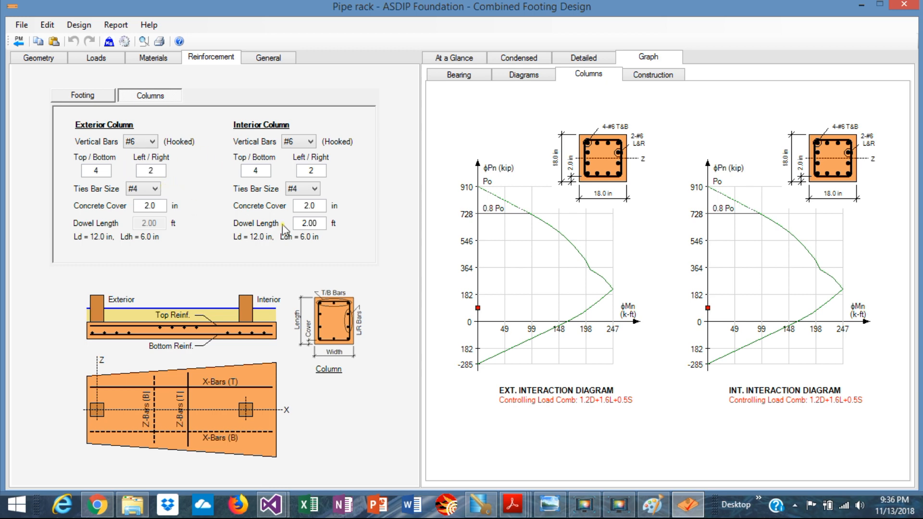
Give the exterior column 3 top/bottom bars and 1 left/right bar
{"action": "double_click", "coordinate": [102, 169]}
{"action": "type", "text": "3"}
{"action": "left_click", "coordinate": [158, 171]}
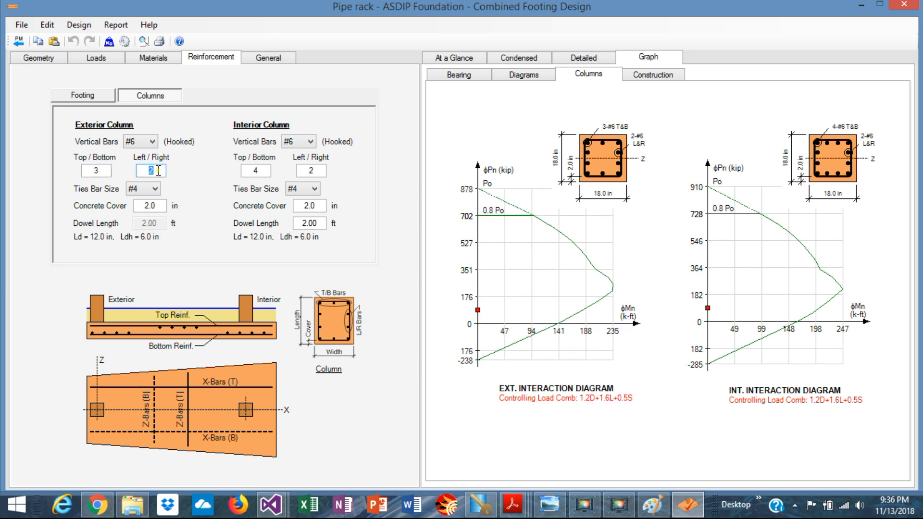
{"action": "type", "text": "1"}
{"action": "key", "text": "Return"}
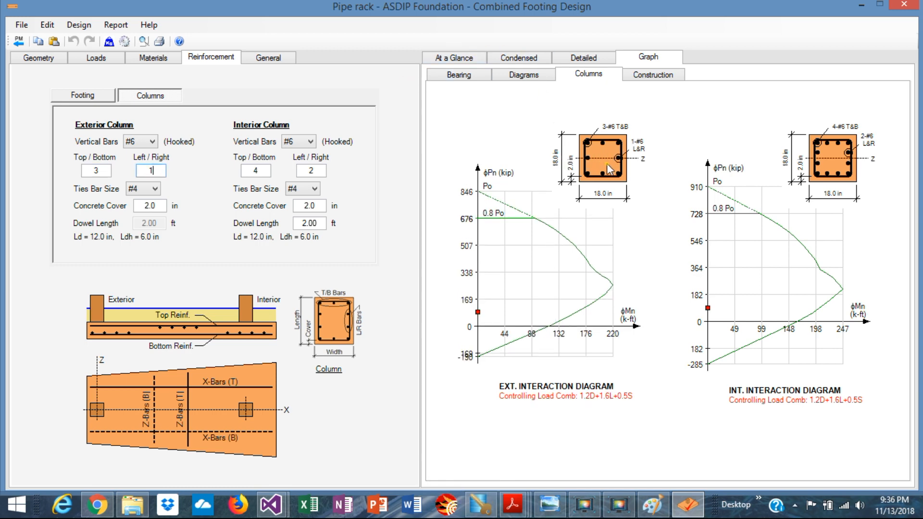
Give the interior column 3 top/bottom bars and 1 left/right bar
{"action": "left_click", "coordinate": [266, 171]}
{"action": "type", "text": "3"}
{"action": "left_click", "coordinate": [321, 169]}
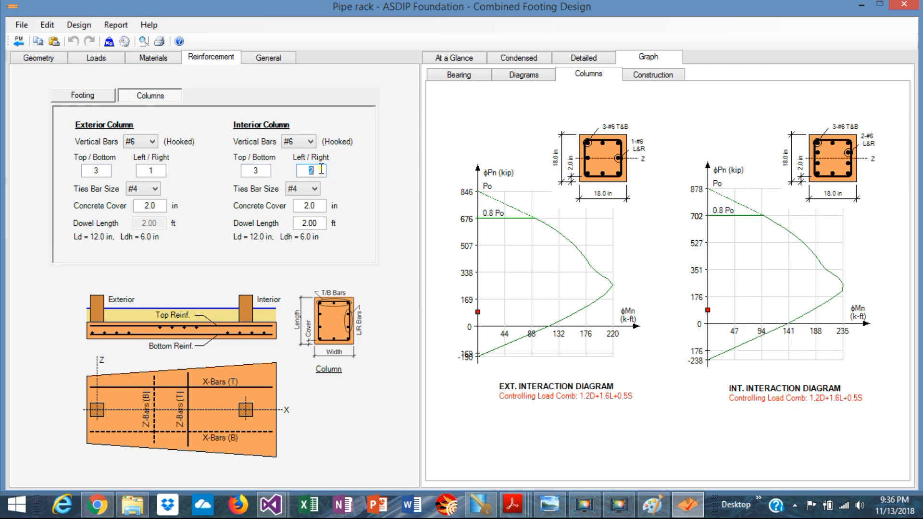
{"action": "type", "text": "1"}
{"action": "key", "text": "Return"}
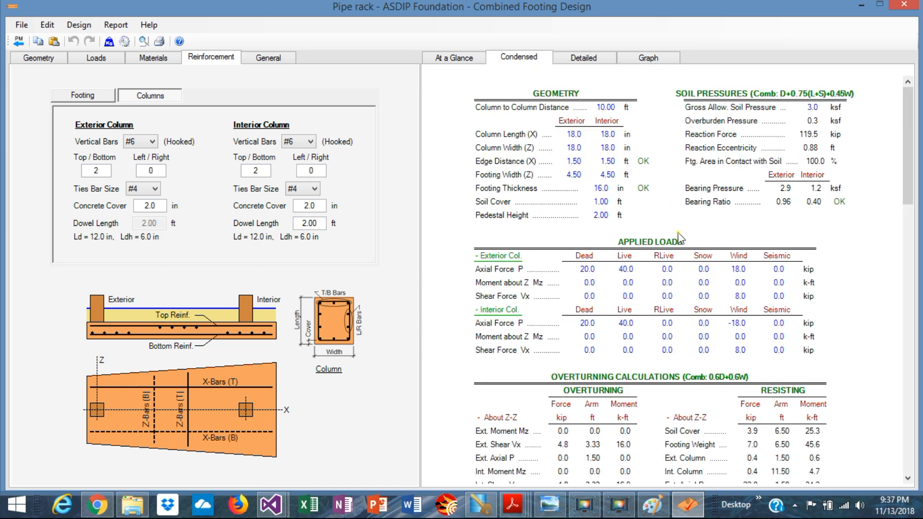
Scroll through the Condensed results to review the design checks
{"action": "scroll", "coordinate": [679, 237], "scroll_direction": "down", "scroll_amount": 10}
{"action": "scroll", "coordinate": [679, 238], "scroll_direction": "up", "scroll_amount": 10}
{"action": "scroll", "coordinate": [662, 265], "scroll_direction": "down", "scroll_amount": 5}
{"action": "scroll", "coordinate": [662, 266], "scroll_direction": "down", "scroll_amount": 2}
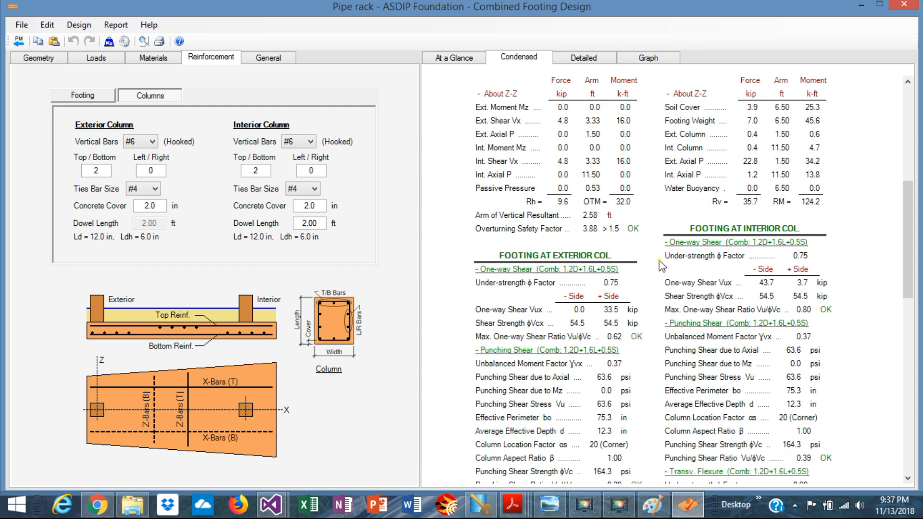
{"action": "scroll", "coordinate": [662, 264], "scroll_direction": "down", "scroll_amount": 3}
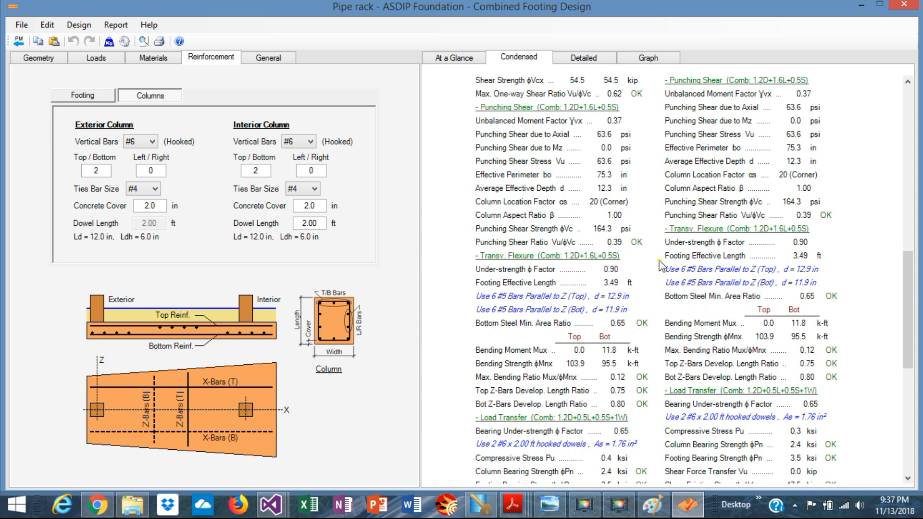
{"action": "scroll", "coordinate": [662, 264], "scroll_direction": "up", "scroll_amount": 2}
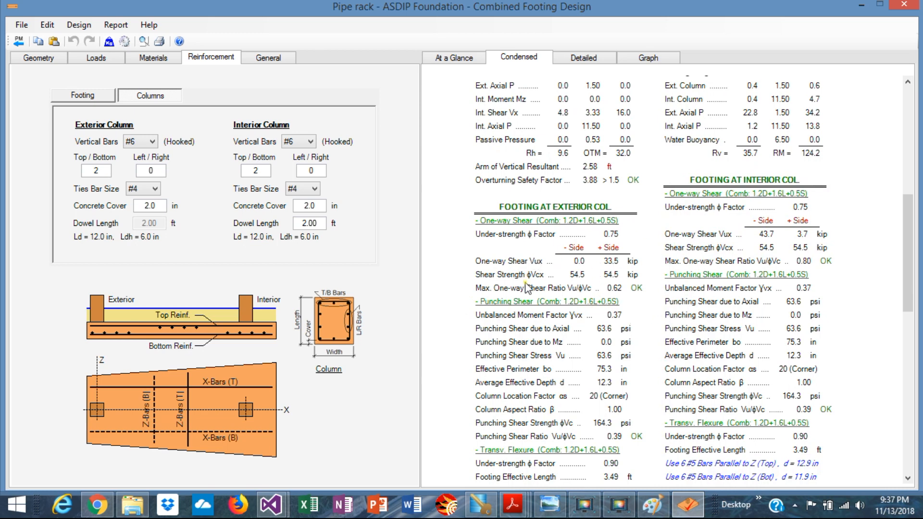
{"action": "scroll", "coordinate": [602, 304], "scroll_direction": "down", "scroll_amount": 2}
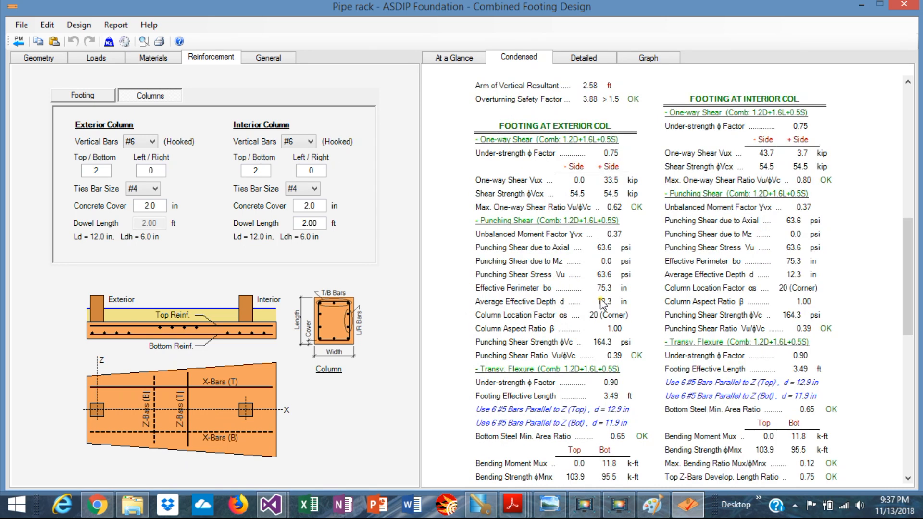
{"action": "scroll", "coordinate": [602, 304], "scroll_direction": "down", "scroll_amount": 10}
Switch to the Detailed report and scroll down through its calculations
{"action": "left_click", "coordinate": [584, 58]}
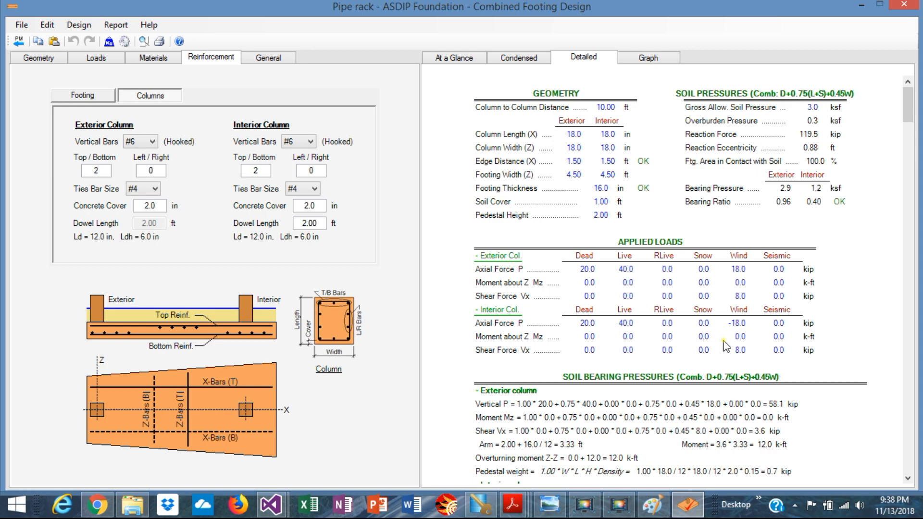
{"action": "scroll", "coordinate": [726, 345], "scroll_direction": "down", "scroll_amount": 20}
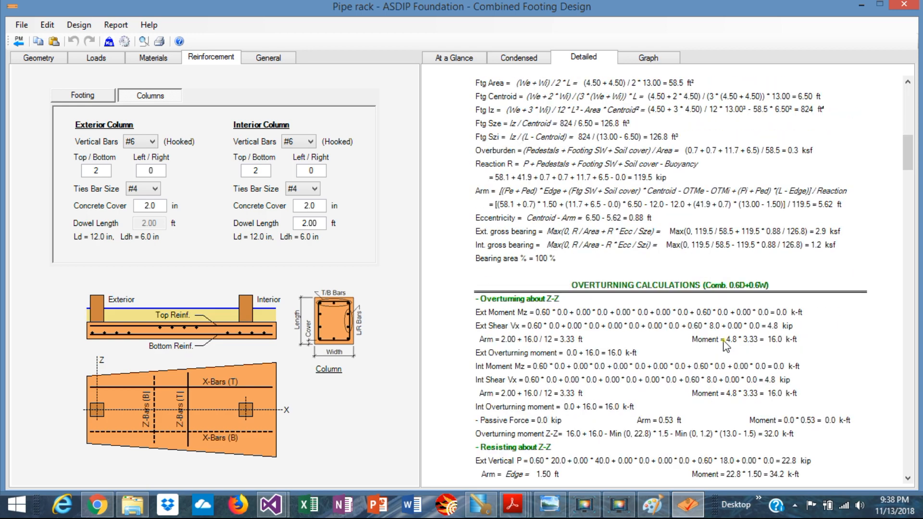
{"action": "scroll", "coordinate": [726, 345], "scroll_direction": "down", "scroll_amount": 2}
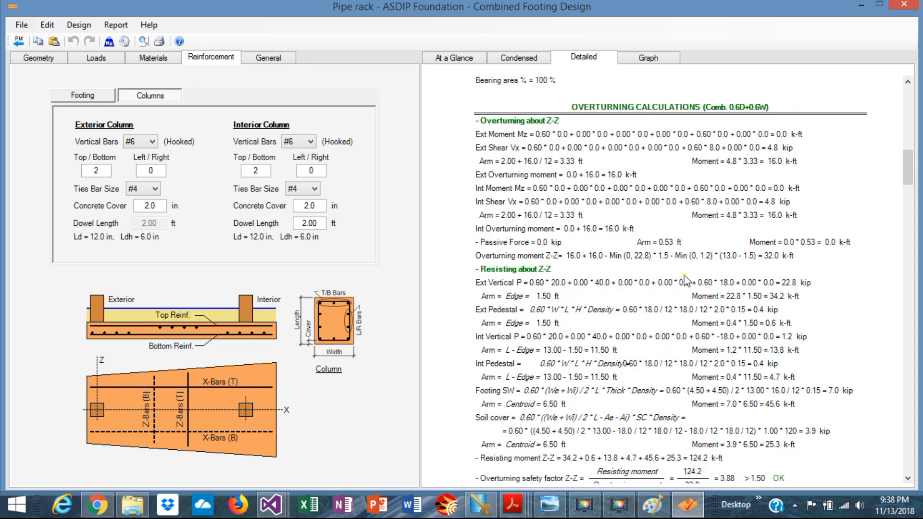
{"action": "scroll", "coordinate": [791, 330], "scroll_direction": "down", "scroll_amount": 10}
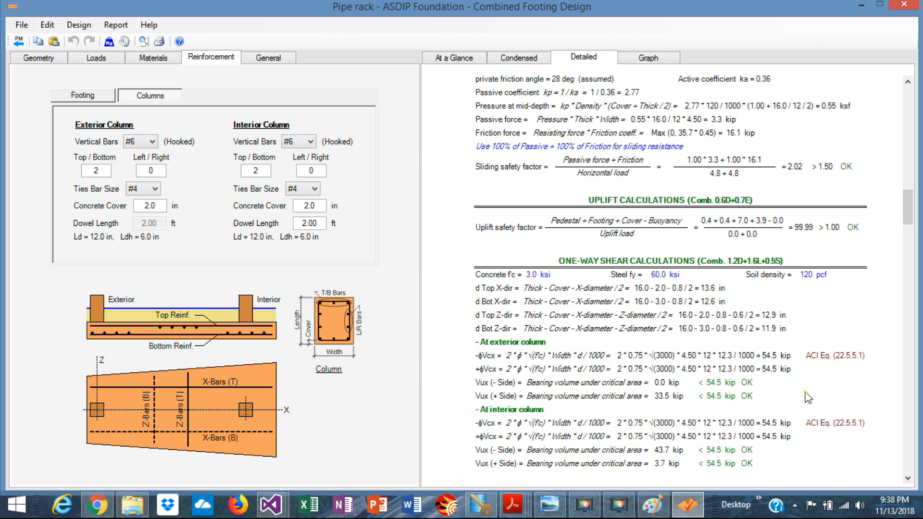
{"action": "scroll", "coordinate": [808, 398], "scroll_direction": "down", "scroll_amount": 6}
{"action": "scroll", "coordinate": [808, 397], "scroll_direction": "down", "scroll_amount": 10}
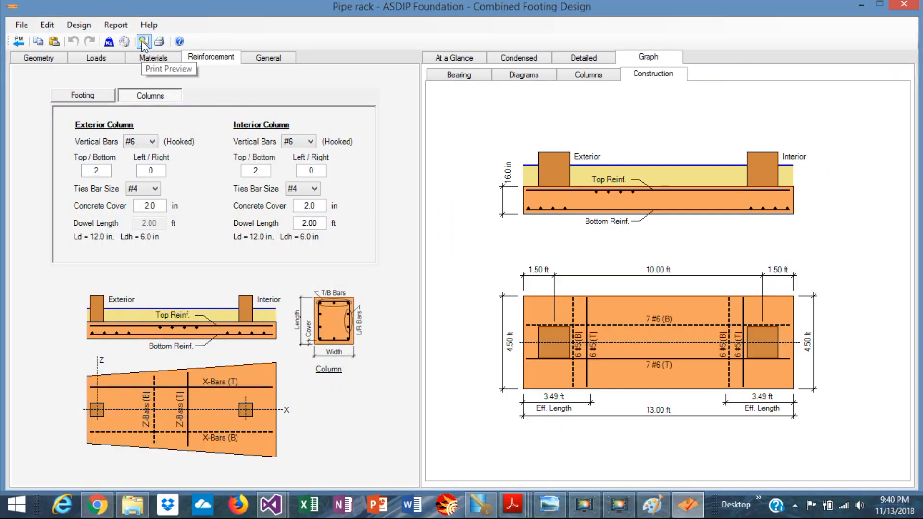
{"action": "left_click", "coordinate": [143, 42]}
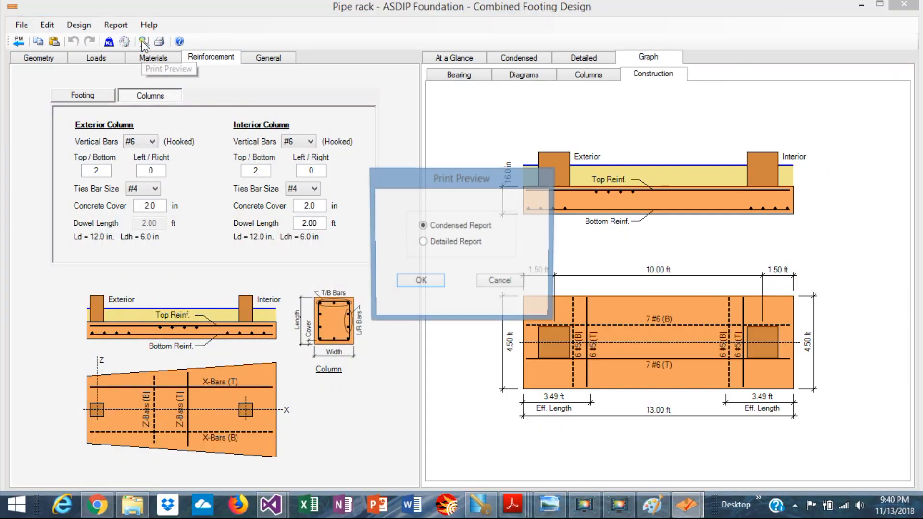
{"action": "left_click", "coordinate": [420, 283]}
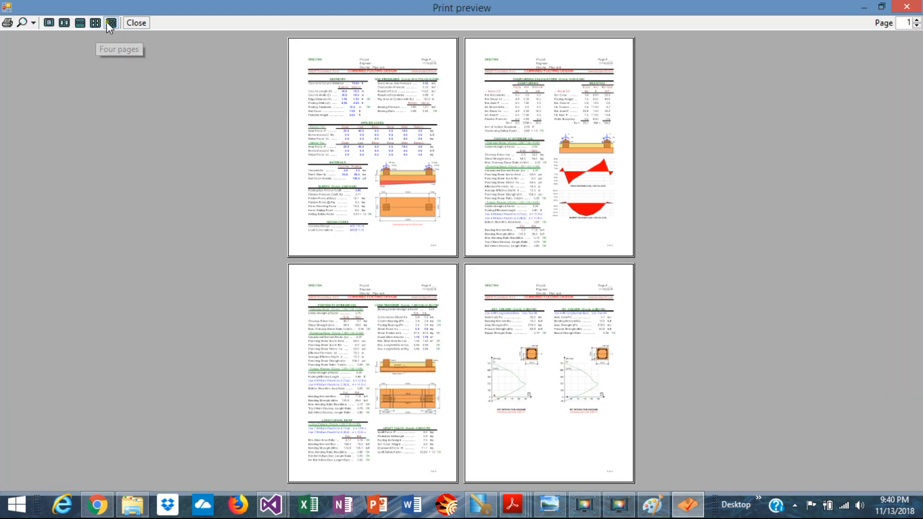
{"action": "left_click", "coordinate": [111, 23]}
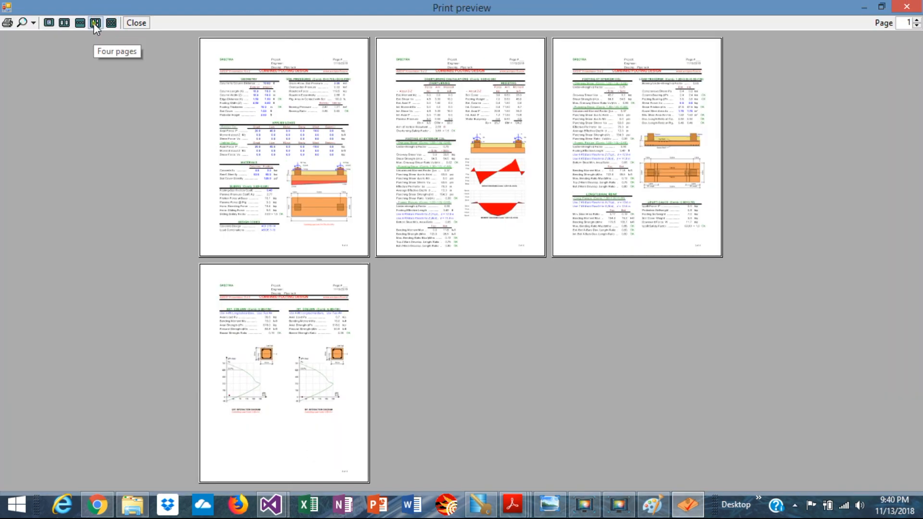
{"action": "left_click", "coordinate": [95, 24]}
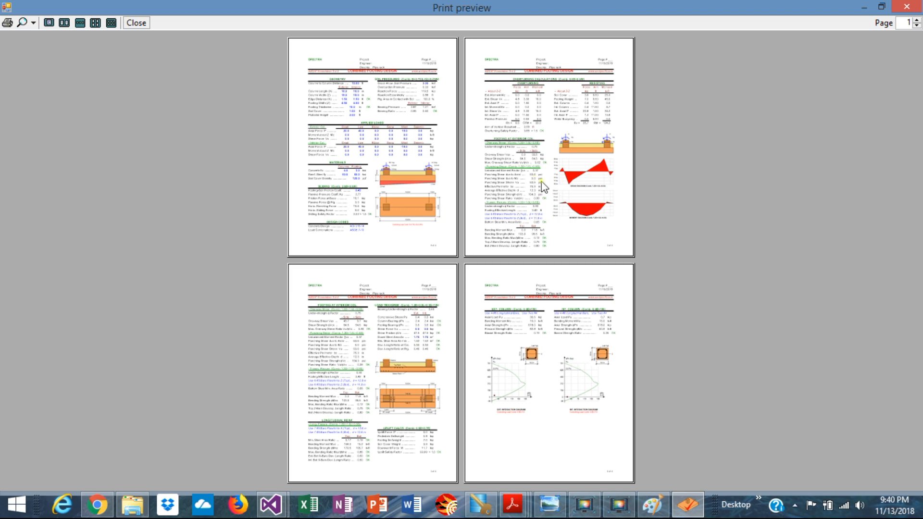
{"action": "left_click", "coordinate": [138, 22]}
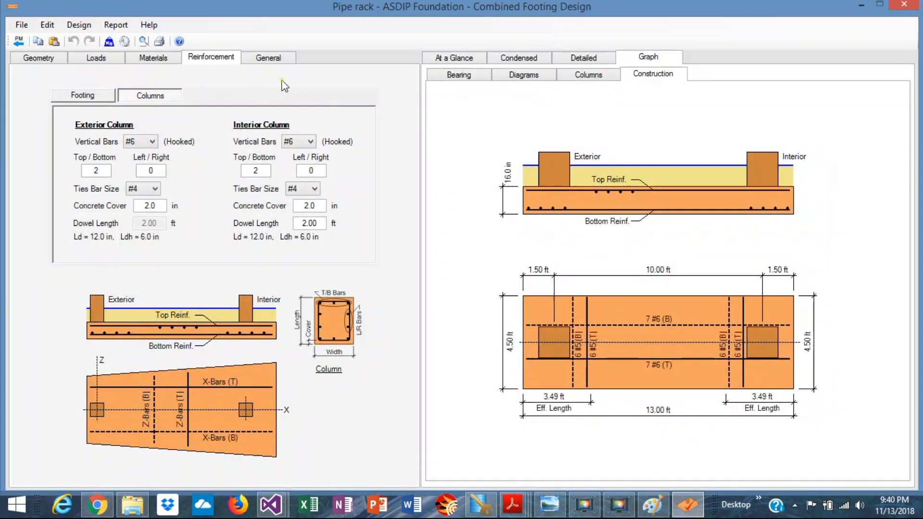
Preview the Detailed Report with six pages shown at once
{"action": "left_click", "coordinate": [144, 42]}
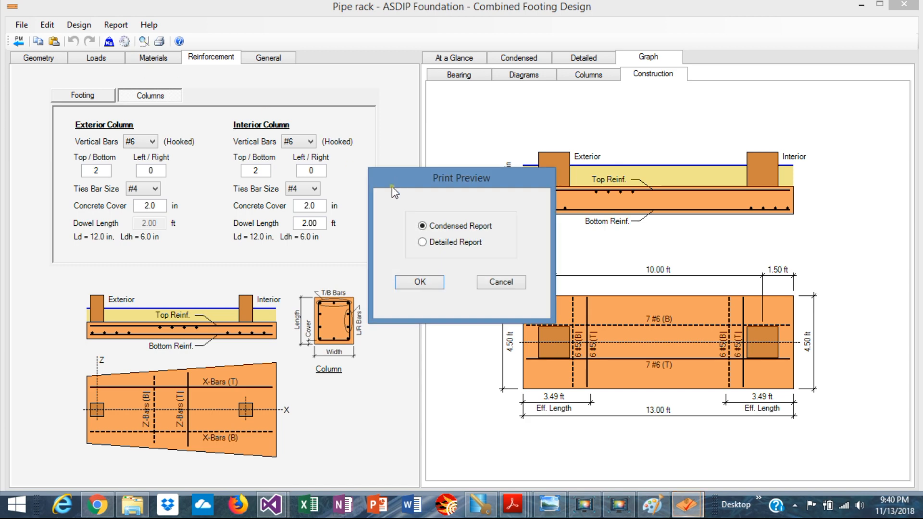
{"action": "left_click", "coordinate": [439, 247]}
{"action": "left_click", "coordinate": [418, 283]}
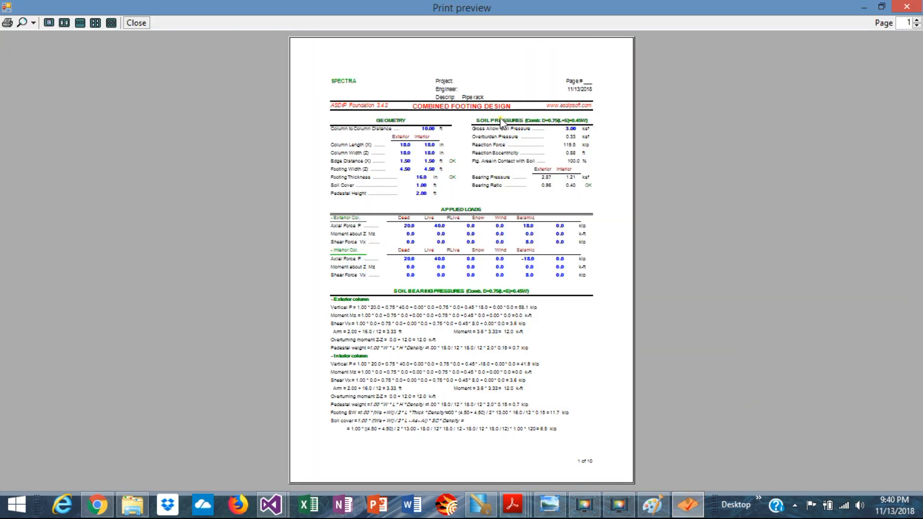
{"action": "left_click", "coordinate": [111, 23]}
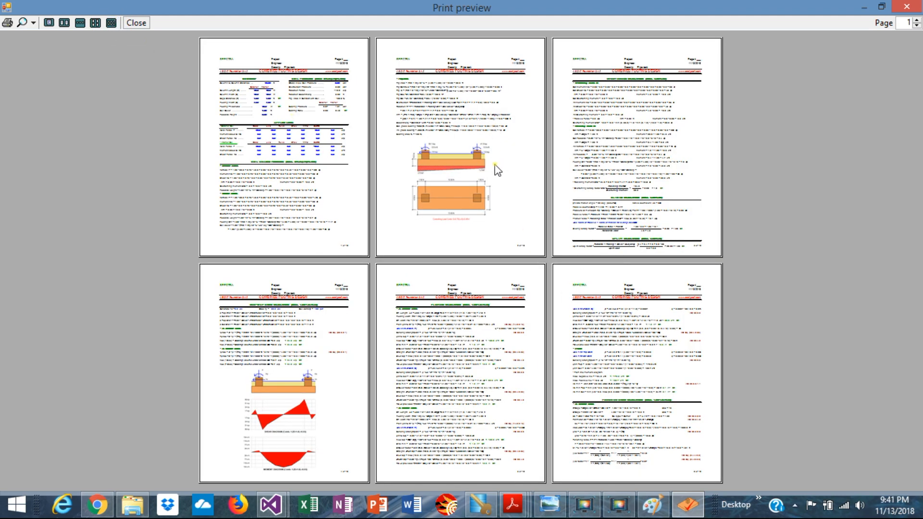
Page ahead to the later report pages, close the preview, and return to the footing geometry inputs
{"action": "left_click", "coordinate": [917, 20]}
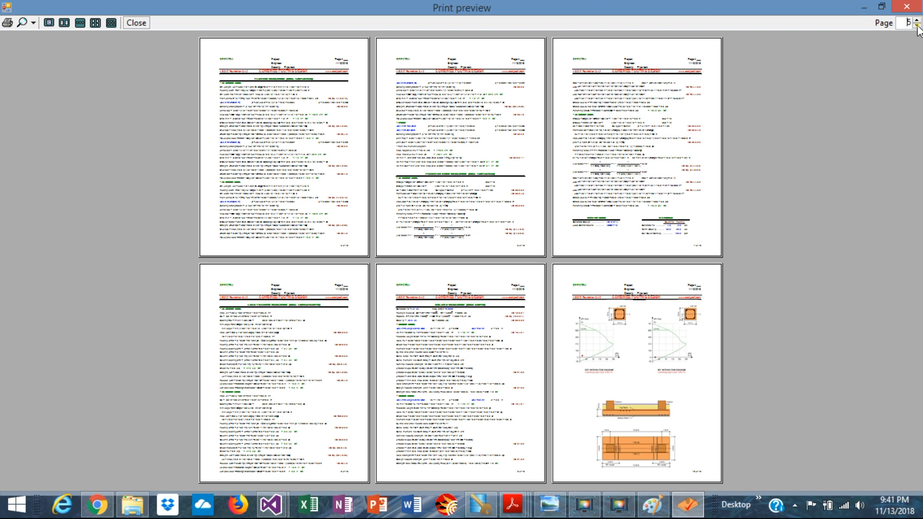
{"action": "left_click", "coordinate": [906, 6]}
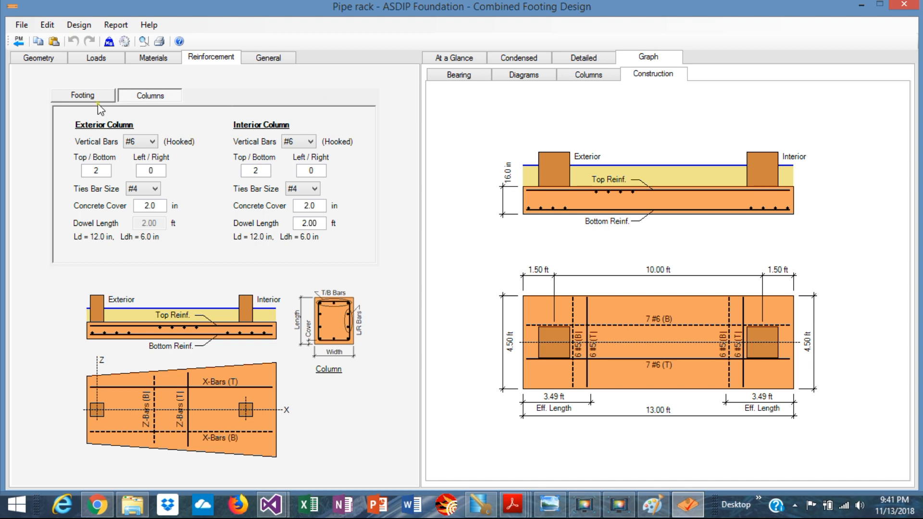
{"action": "left_click", "coordinate": [41, 60]}
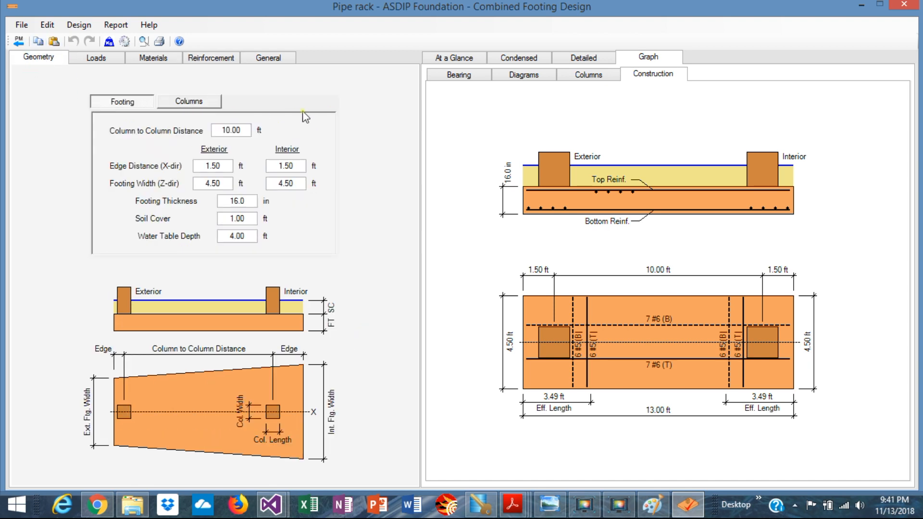